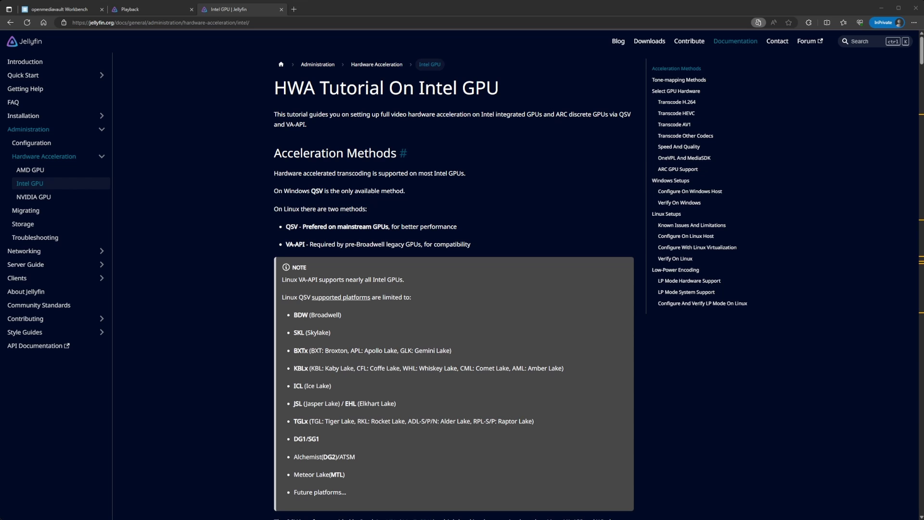
Find the Official Docker instructions under Configure With Linux Virtualization by searching the Intel GPU page for docker.
{"action": "scroll", "coordinate": [454, 289], "scroll_direction": "down", "scroll_amount": 2}
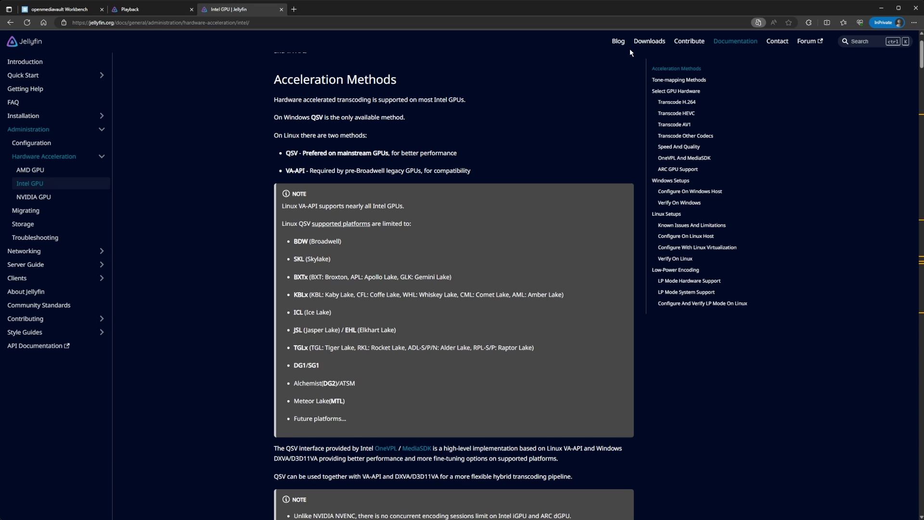
{"action": "key", "text": "Return"}
{"action": "key", "text": "Return"}
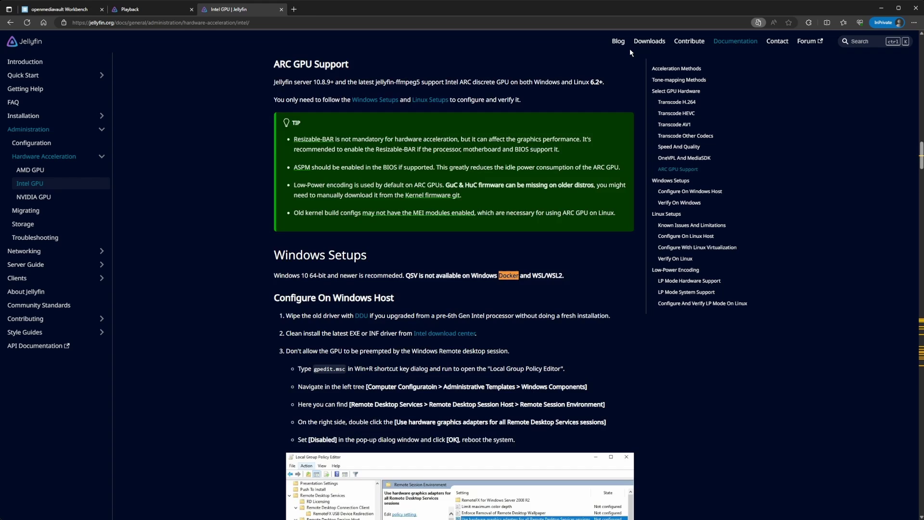
{"action": "scroll", "coordinate": [581, 134], "scroll_direction": "down", "scroll_amount": 3}
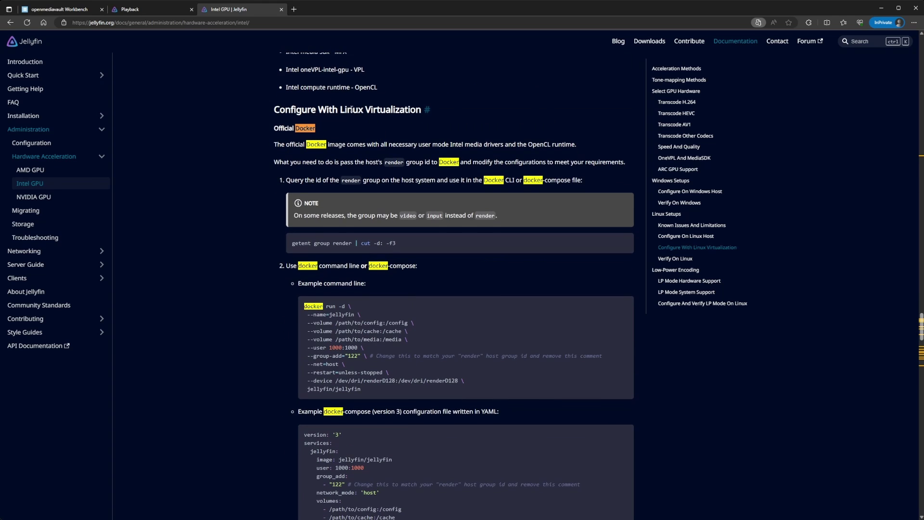
{"action": "scroll", "coordinate": [327, 168], "scroll_direction": "down", "scroll_amount": 1}
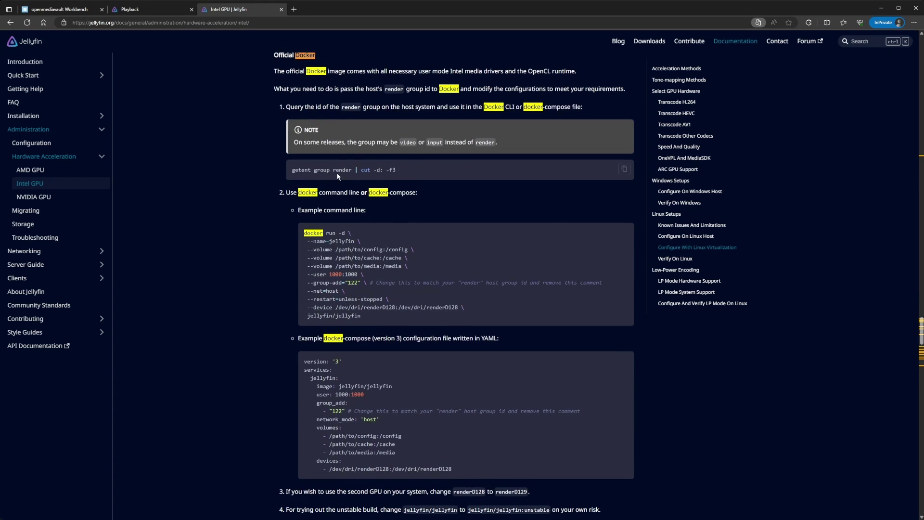
{"action": "scroll", "coordinate": [338, 175], "scroll_direction": "up", "scroll_amount": 1}
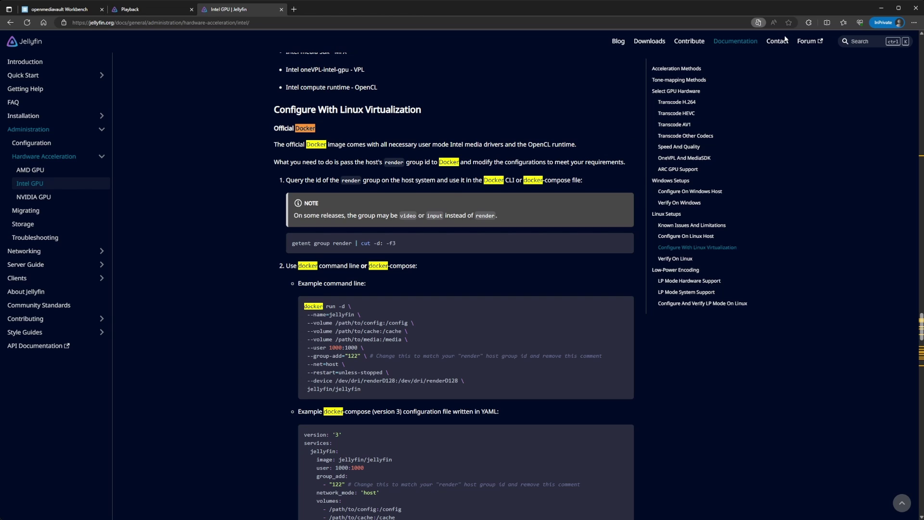
{"action": "key", "text": "Escape"}
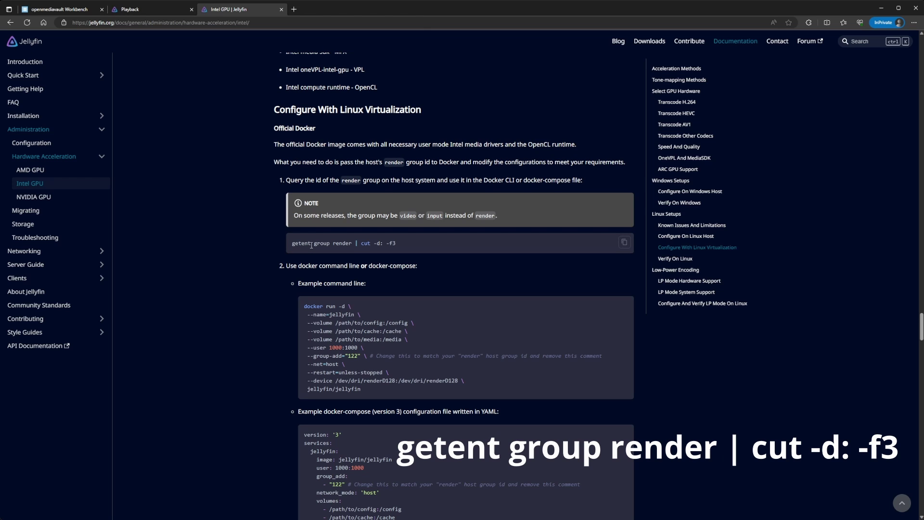
Copy the render group ID query, getent group render | cut -d: -f3, from the Official Docker instructions.
{"action": "left_click_drag", "start_coordinate": [413, 244], "coordinate": [290, 246]}
{"action": "key", "text": "ctrl+c"}
{"action": "left_click", "coordinate": [366, 247]}
{"action": "scroll", "coordinate": [371, 252], "scroll_direction": "down", "scroll_amount": 3}
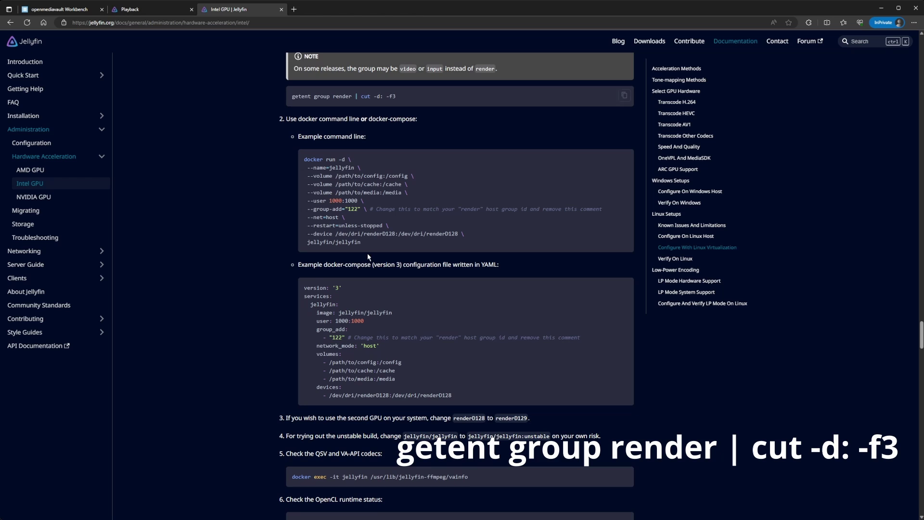
{"action": "scroll", "coordinate": [356, 270], "scroll_direction": "down", "scroll_amount": 3}
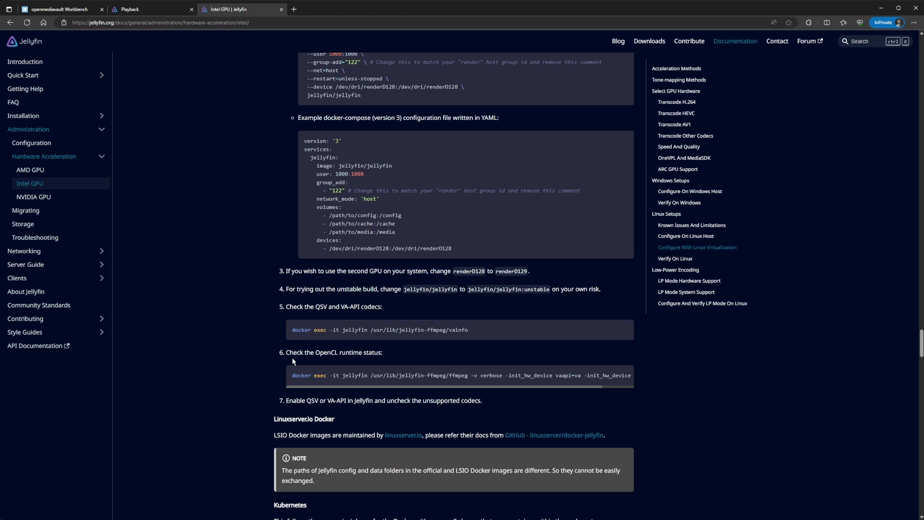
{"action": "scroll", "coordinate": [293, 361], "scroll_direction": "up", "scroll_amount": 6}
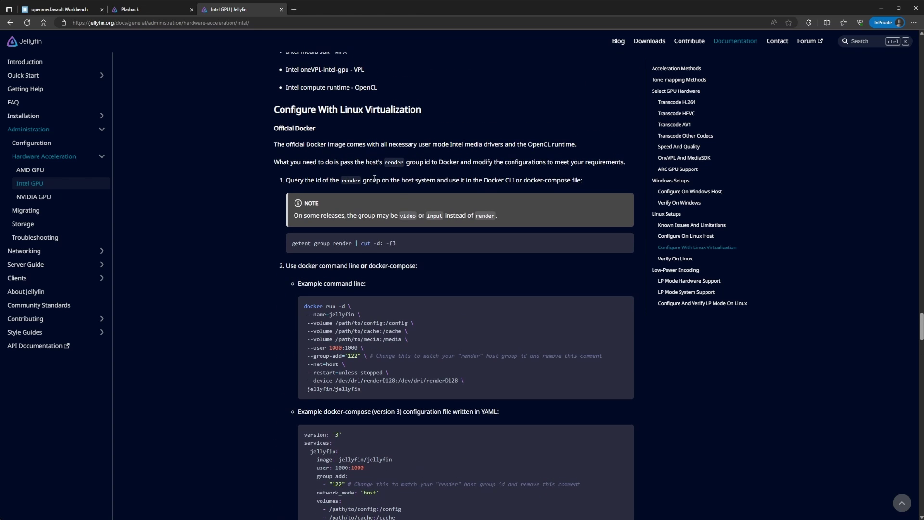
{"action": "scroll", "coordinate": [324, 270], "scroll_direction": "up", "scroll_amount": 2}
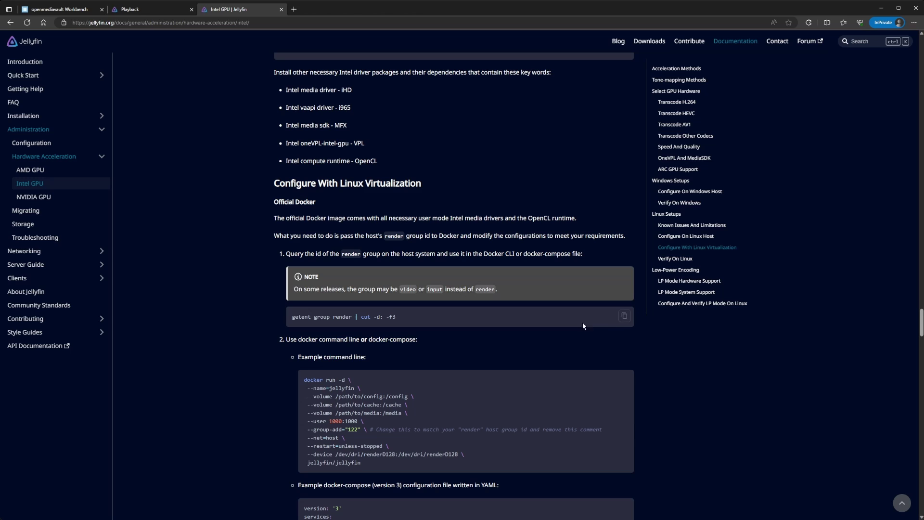
{"action": "left_click", "coordinate": [624, 317]}
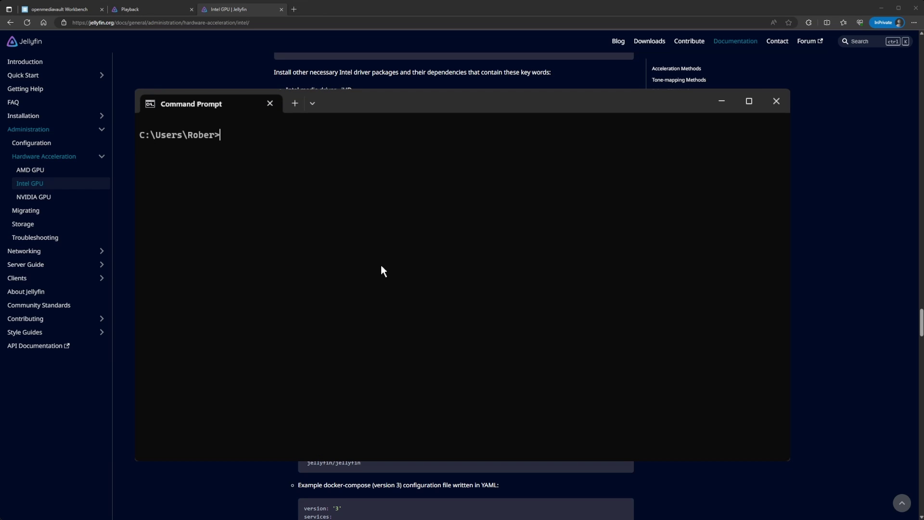
{"action": "type", "text": "ssh root@10.0.0.10"}
{"action": "key", "text": "Return"}
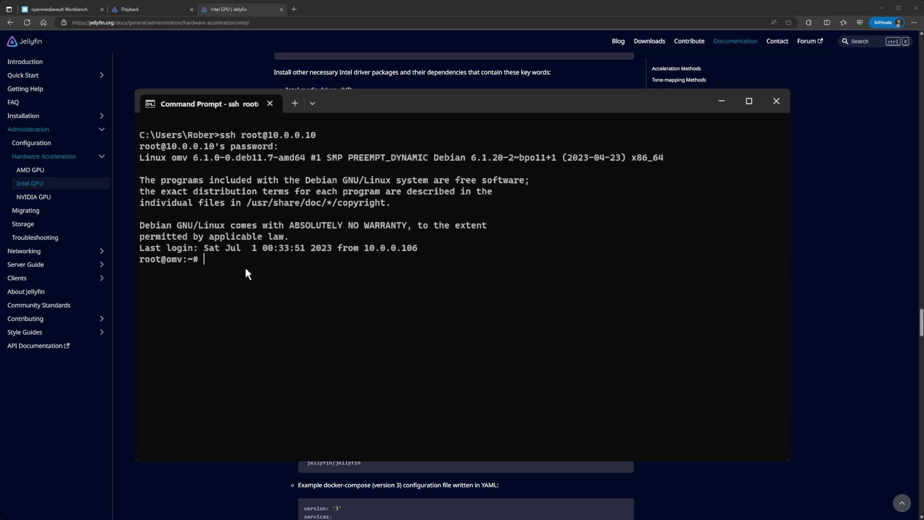
{"action": "key", "text": "ctrl+v"}
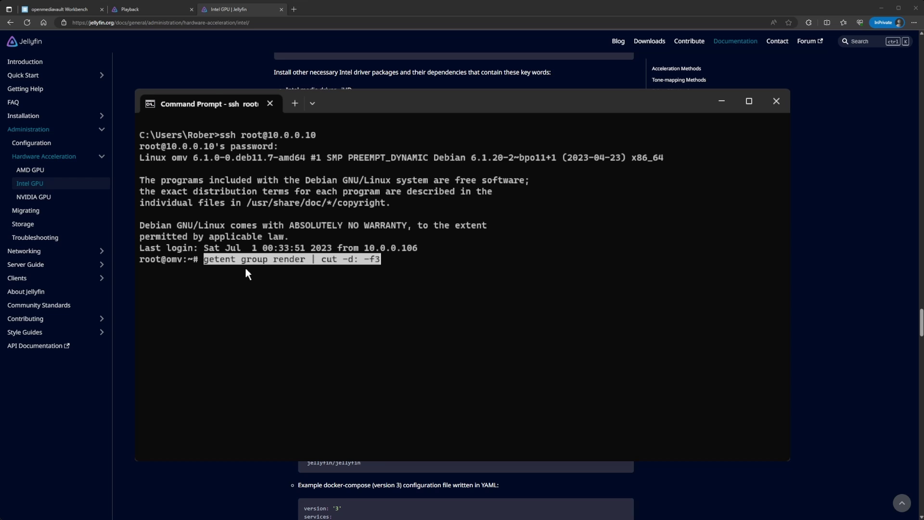
{"action": "key", "text": "Return"}
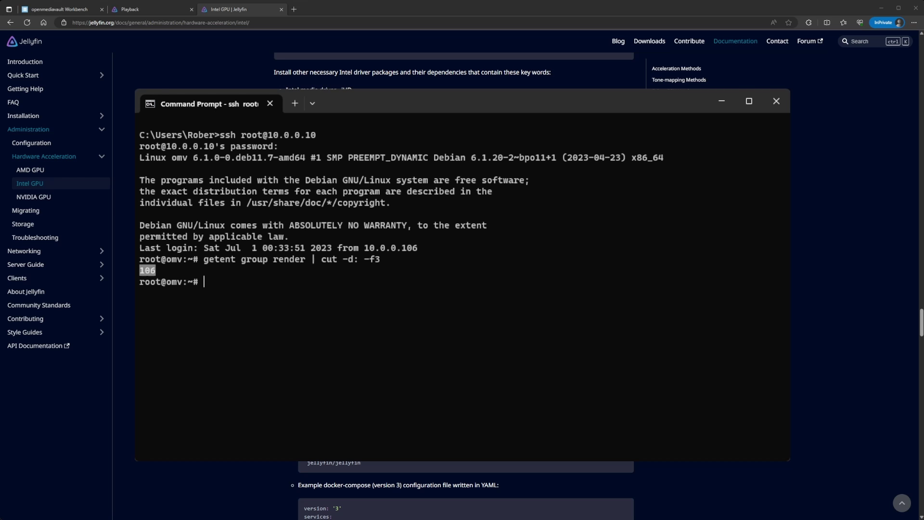
Return to the Jellyfin documentation and examine where the render group ID belongs in the docker run and docker-compose examples.
{"action": "key", "text": "alt+Tab"}
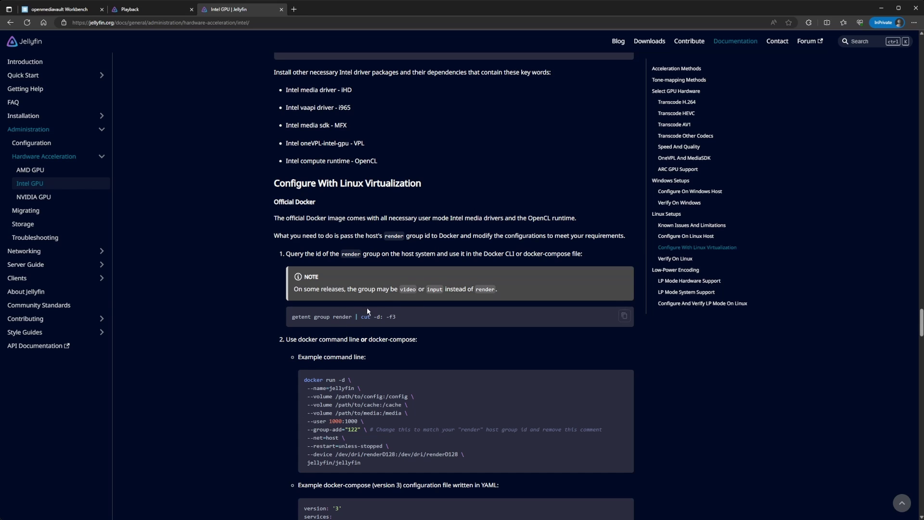
{"action": "left_click_drag", "start_coordinate": [334, 316], "coordinate": [353, 317]}
{"action": "left_click", "coordinate": [414, 294]}
{"action": "scroll", "coordinate": [371, 380], "scroll_direction": "down", "scroll_amount": 2}
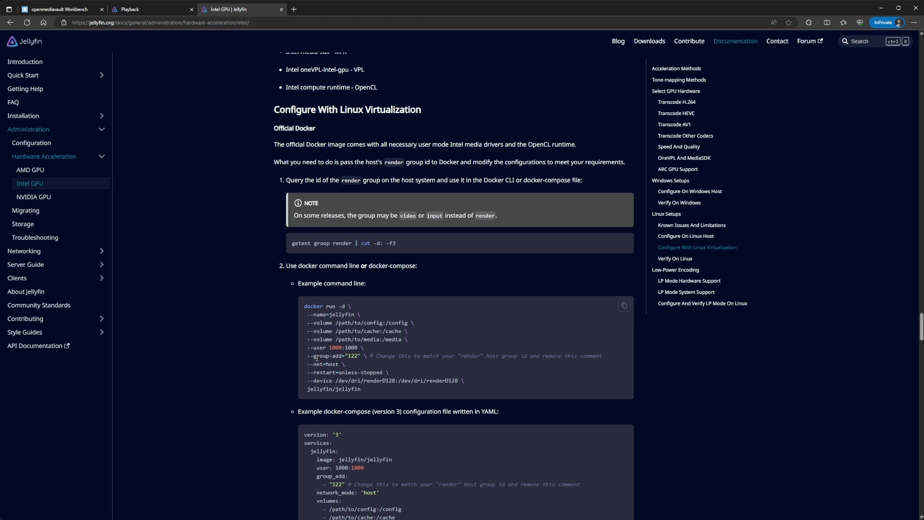
{"action": "scroll", "coordinate": [316, 359], "scroll_direction": "down", "scroll_amount": 4}
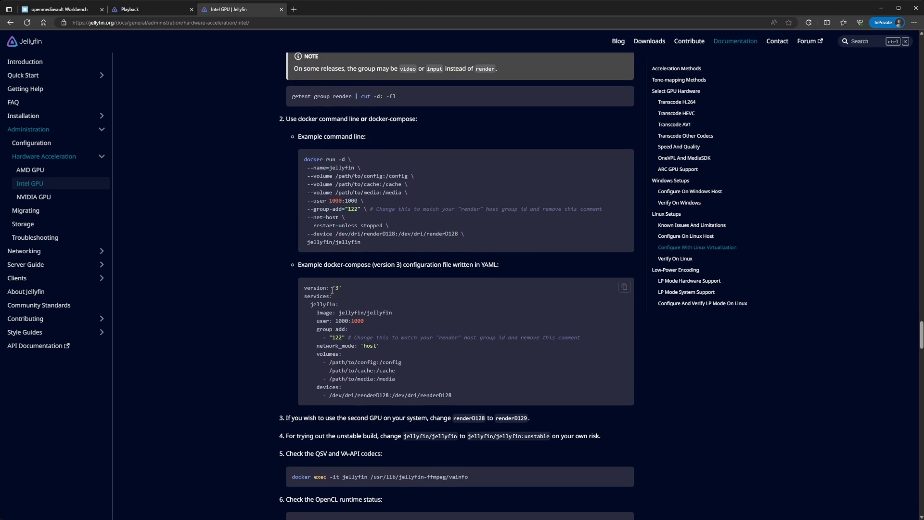
{"action": "left_click_drag", "start_coordinate": [307, 288], "coordinate": [344, 294]}
{"action": "left_click_drag", "start_coordinate": [316, 330], "coordinate": [345, 339]}
{"action": "left_click", "coordinate": [344, 340]}
{"action": "double_click", "coordinate": [302, 96]}
{"action": "left_click_drag", "start_coordinate": [321, 97], "coordinate": [409, 100]}
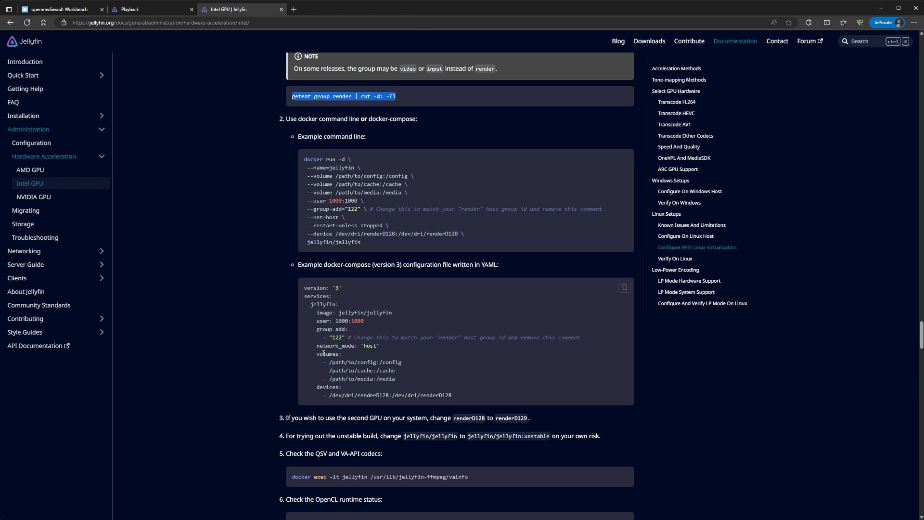
Examine the renderD128 devices entry in the docker-compose example and the note on using a second GPU.
{"action": "scroll", "coordinate": [324, 354], "scroll_direction": "down", "scroll_amount": 2}
{"action": "left_click_drag", "start_coordinate": [317, 313], "coordinate": [446, 319]}
{"action": "left_click", "coordinate": [380, 328]}
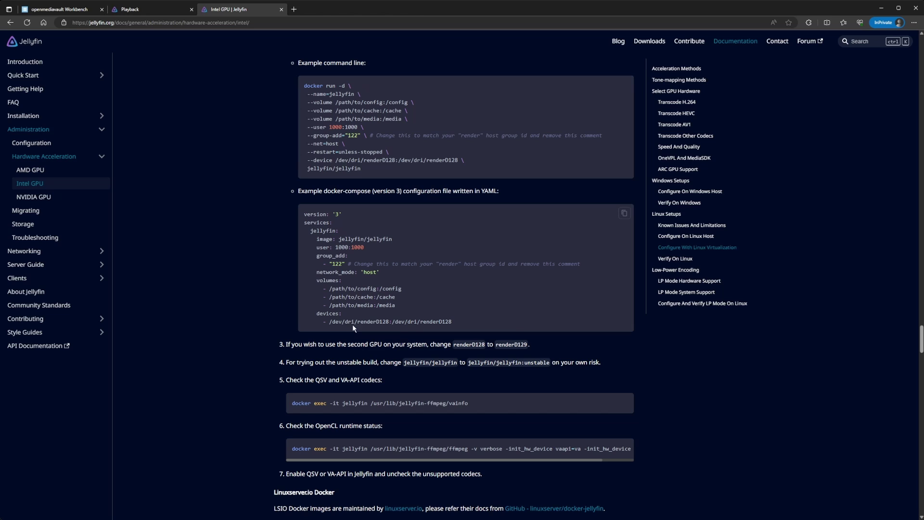
{"action": "left_click_drag", "start_coordinate": [326, 323], "coordinate": [455, 326]}
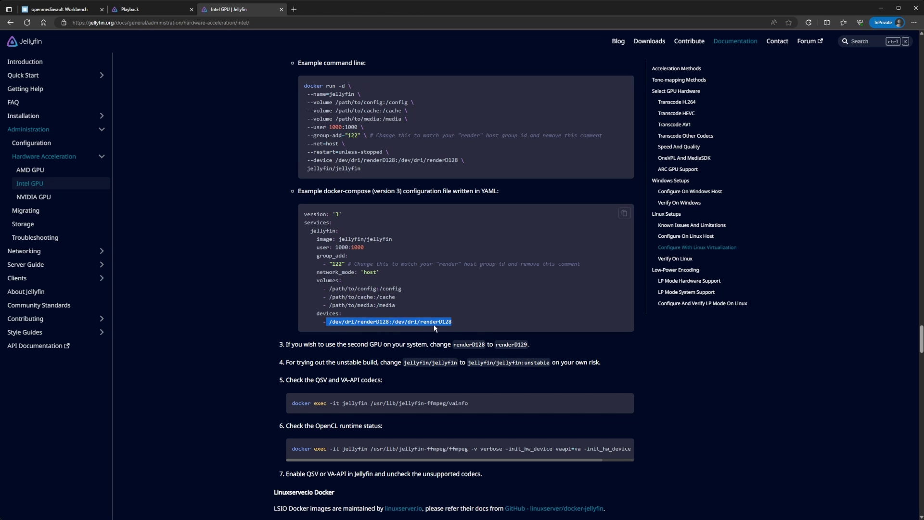
{"action": "left_click", "coordinate": [420, 351]}
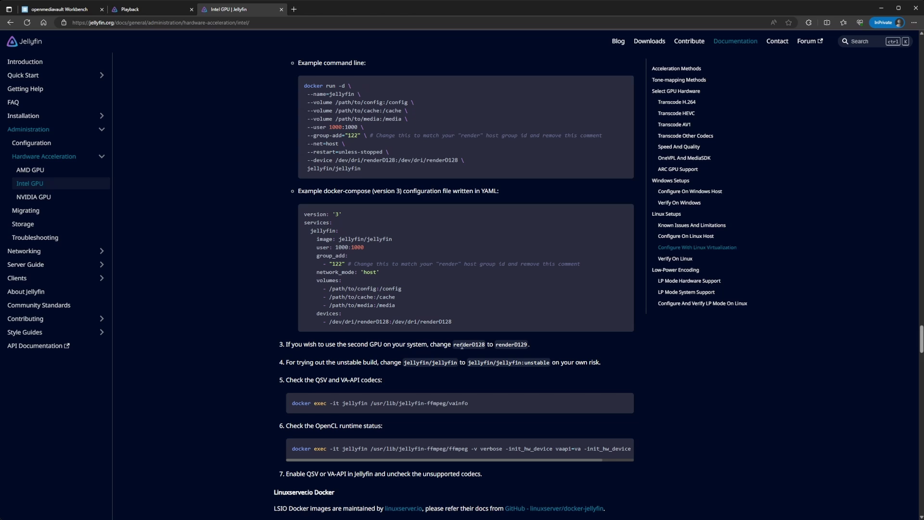
{"action": "left_click_drag", "start_coordinate": [463, 345], "coordinate": [532, 346]}
{"action": "left_click", "coordinate": [511, 345]}
Reread the render group query and the compose example, and examine the instructions for checking the QSV and VA-API codecs.
{"action": "scroll", "coordinate": [383, 333], "scroll_direction": "up", "scroll_amount": 2}
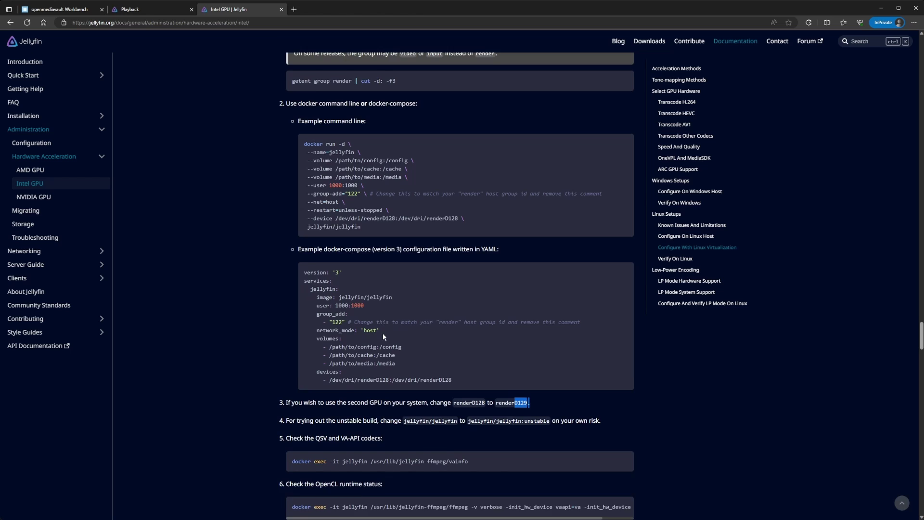
{"action": "scroll", "coordinate": [382, 333], "scroll_direction": "up", "scroll_amount": 3}
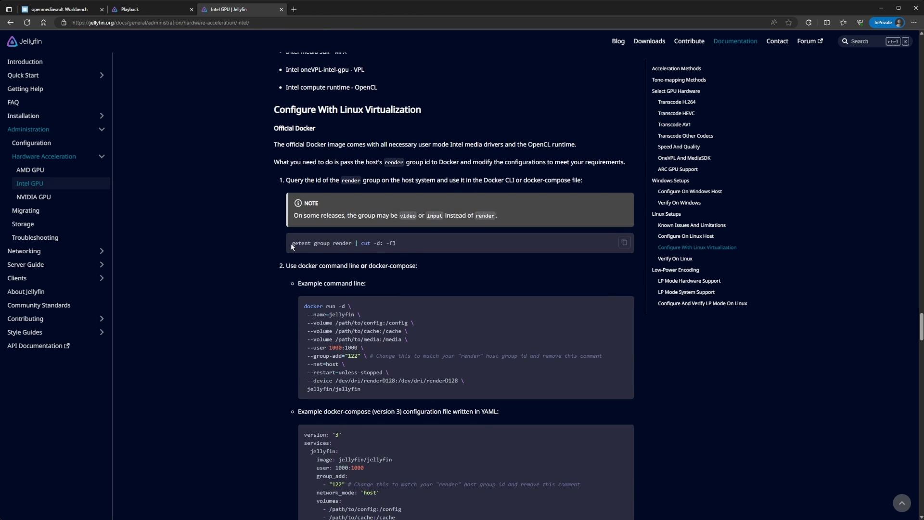
{"action": "left_click_drag", "start_coordinate": [291, 243], "coordinate": [412, 253]}
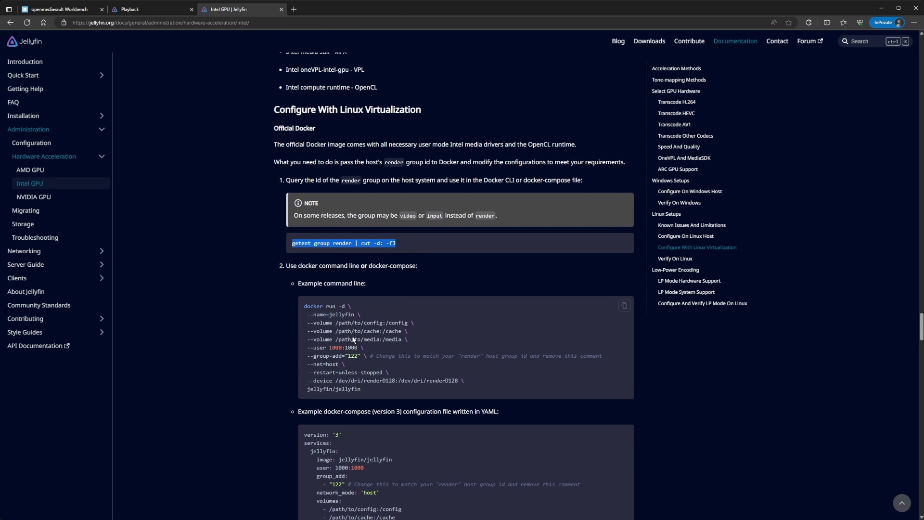
{"action": "scroll", "coordinate": [347, 334], "scroll_direction": "down", "scroll_amount": 3}
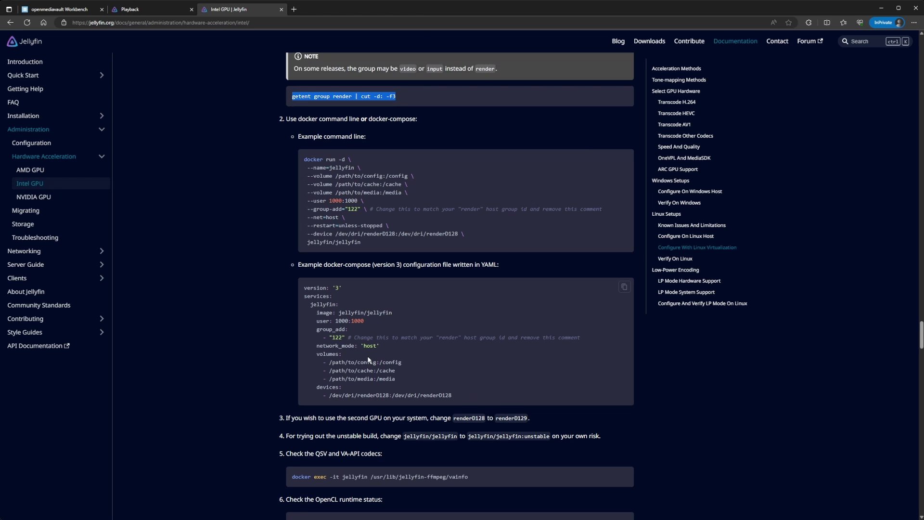
{"action": "scroll", "coordinate": [385, 346], "scroll_direction": "down", "scroll_amount": 3}
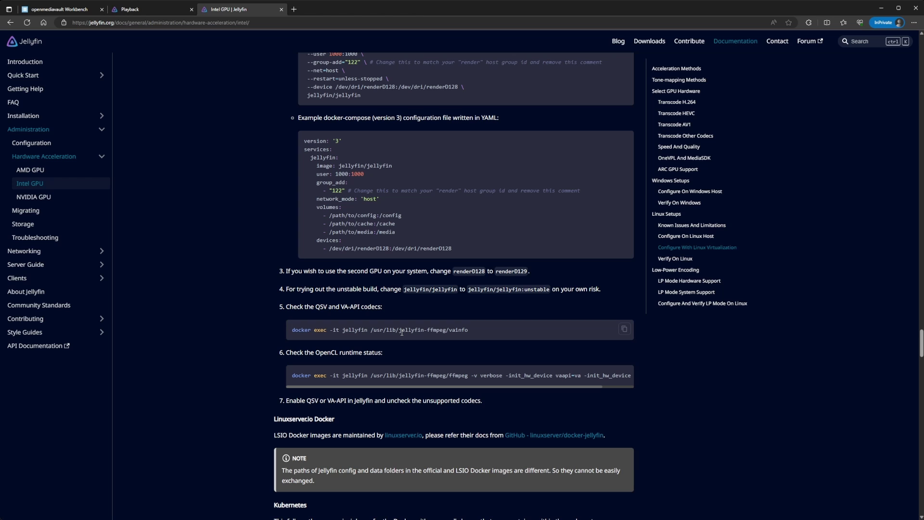
{"action": "scroll", "coordinate": [392, 332], "scroll_direction": "down", "scroll_amount": 2}
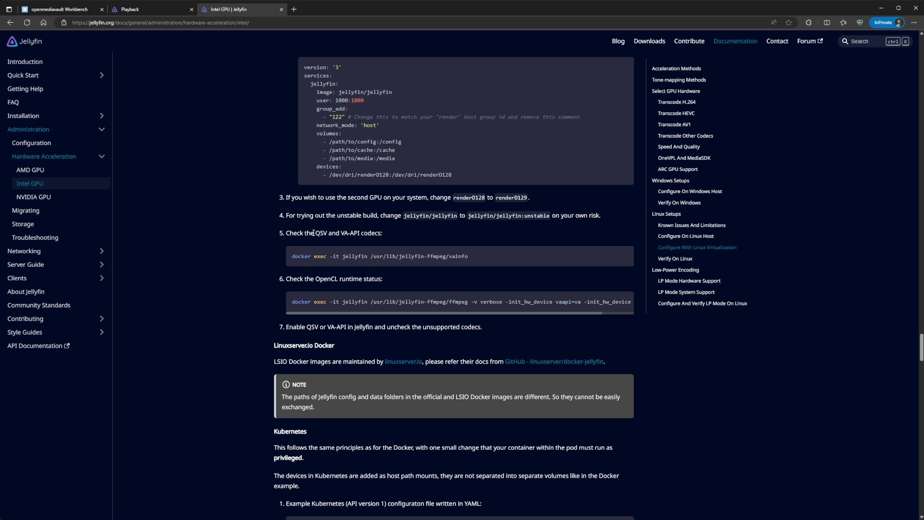
{"action": "left_click_drag", "start_coordinate": [315, 233], "coordinate": [327, 234]}
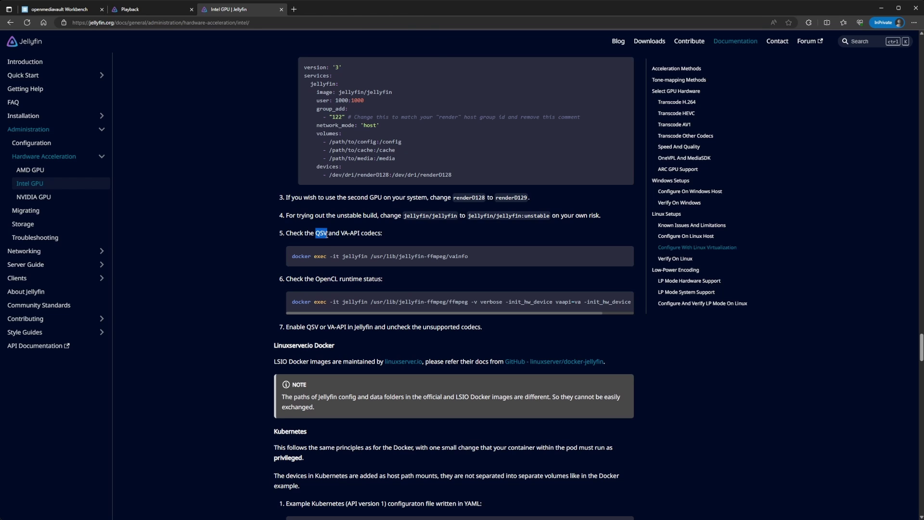
{"action": "left_click", "coordinate": [356, 238]}
{"action": "left_click_drag", "start_coordinate": [341, 234], "coordinate": [364, 234]}
In the SSH session, check the QSV and VA-API codecs with docker exec -it jellyfin /usr/lib/jellyfin-ffmpeg/vainfo.
{"action": "key", "text": "alt+Tab"}
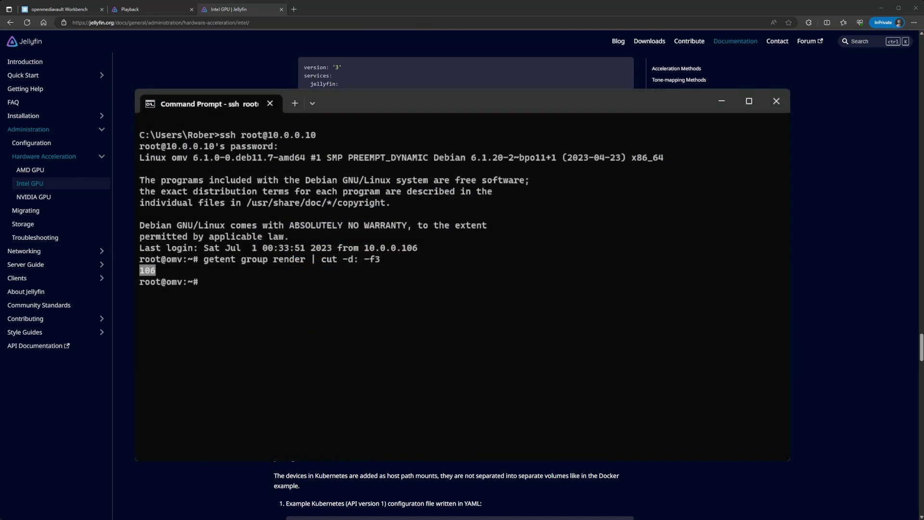
{"action": "right_click", "coordinate": [236, 291]}
{"action": "right_click", "coordinate": [236, 291]}
{"action": "key", "text": "BackSpace"}
{"action": "key", "text": "BackSpace"}
{"action": "key", "text": "BackSpace"}
{"action": "key", "text": "BackSpace"}
{"action": "right_click", "coordinate": [232, 303]}
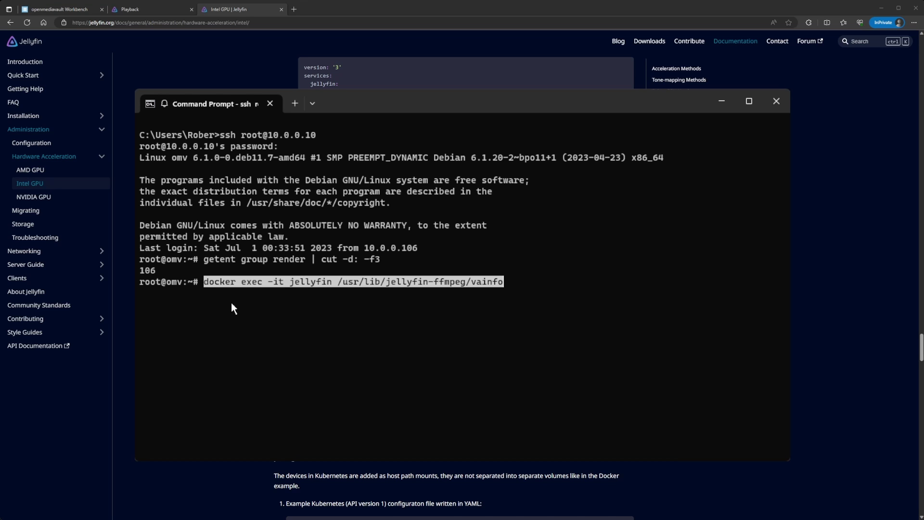
{"action": "key", "text": "Return"}
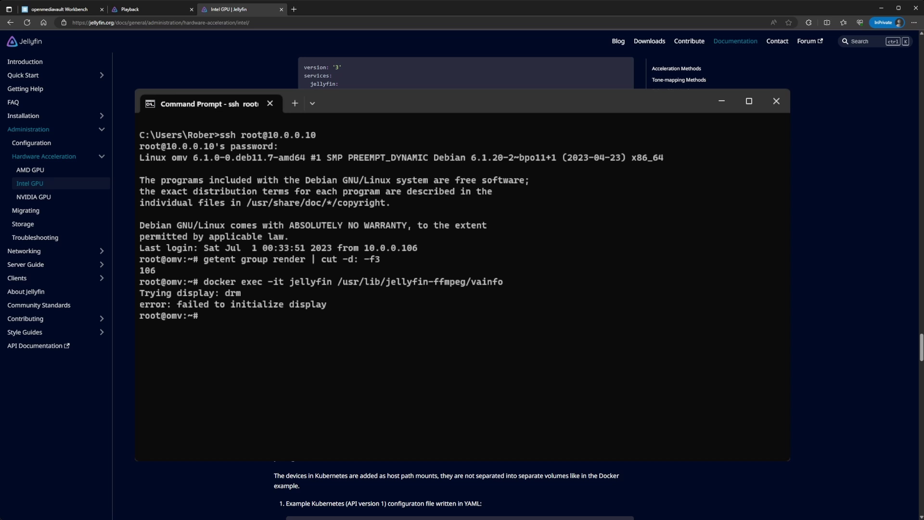
Check the OpenCL runtime with docker exec -it jellyfin /usr/lib/jellyfin-ffmpeg/ffmpeg -v verbose -init_hw_device vaapi=va -init_hw_device opencl@va.
{"action": "right_click", "coordinate": [470, 359]}
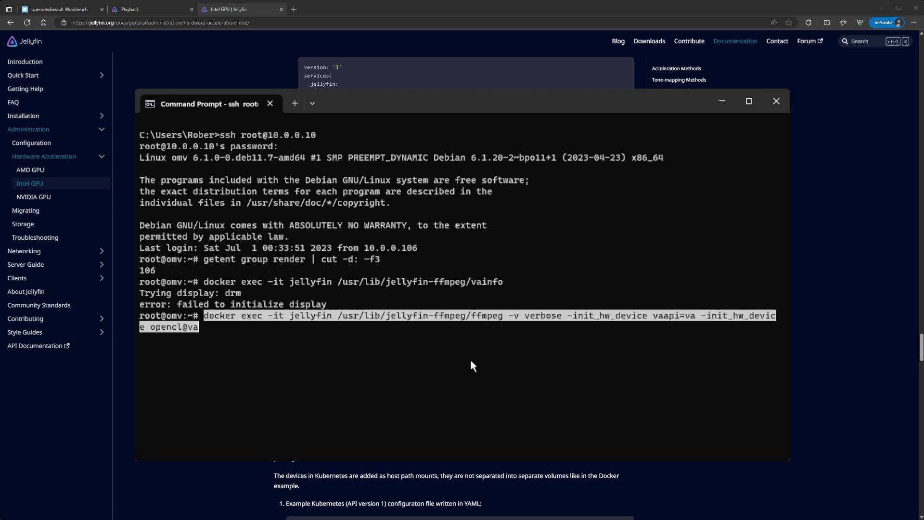
{"action": "key", "text": "Return"}
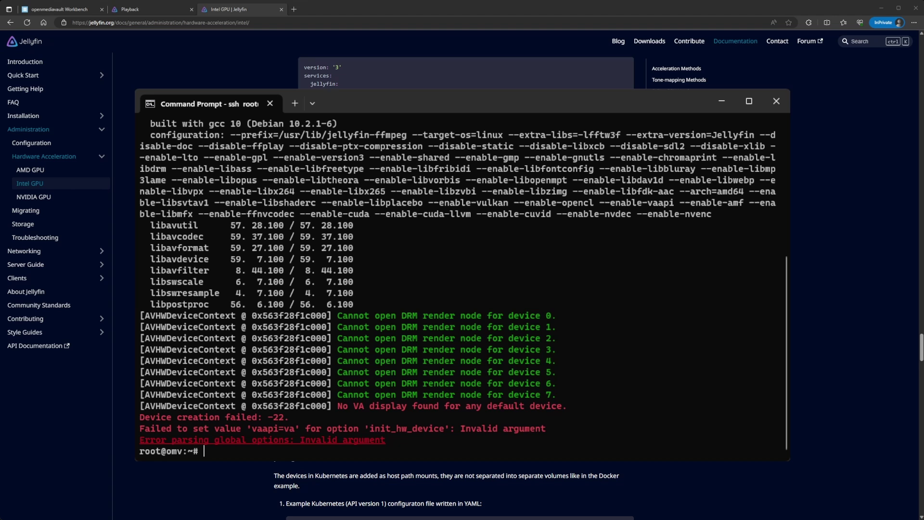
Return to the browser and bring up the openmediavault Workbench login page.
{"action": "key", "text": "alt+Tab"}
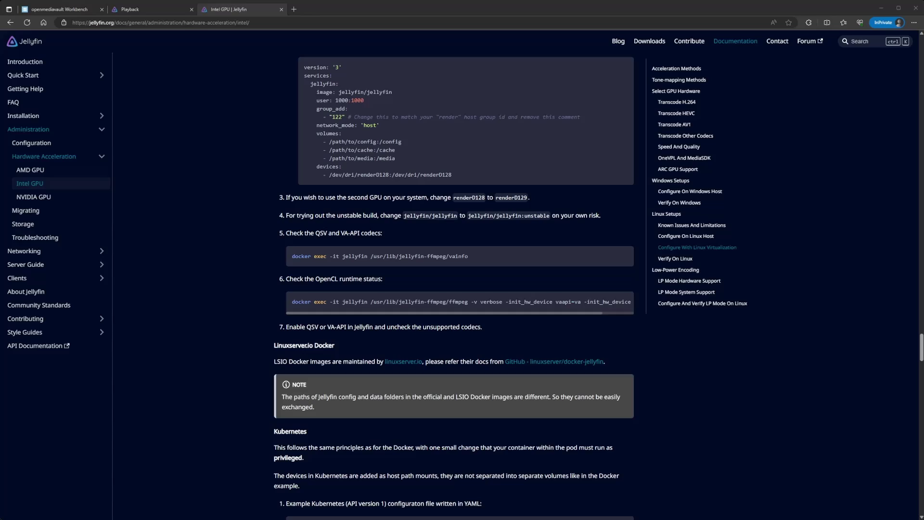
{"action": "left_click", "coordinate": [61, 9]}
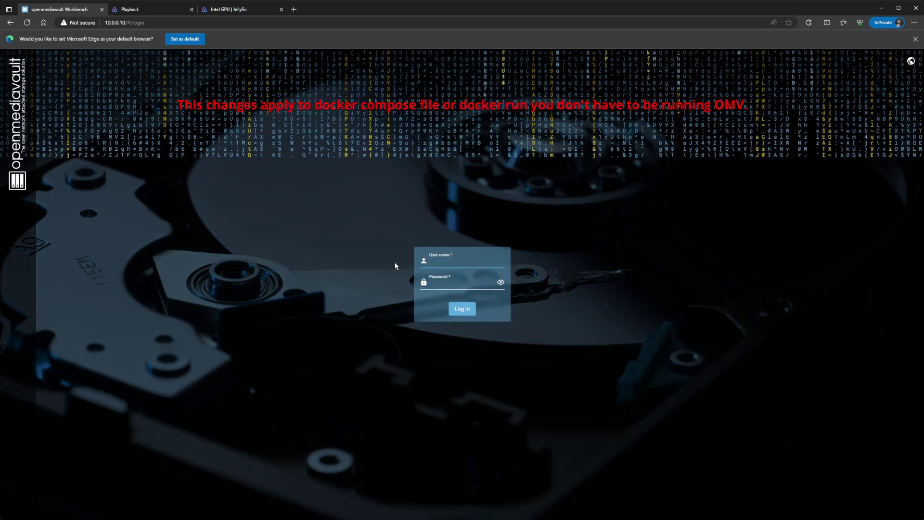
Log in to openmediavault with the account user name and password, and bring up the Compose files list.
{"action": "left_click", "coordinate": [416, 263]}
{"action": "key", "text": "Return"}
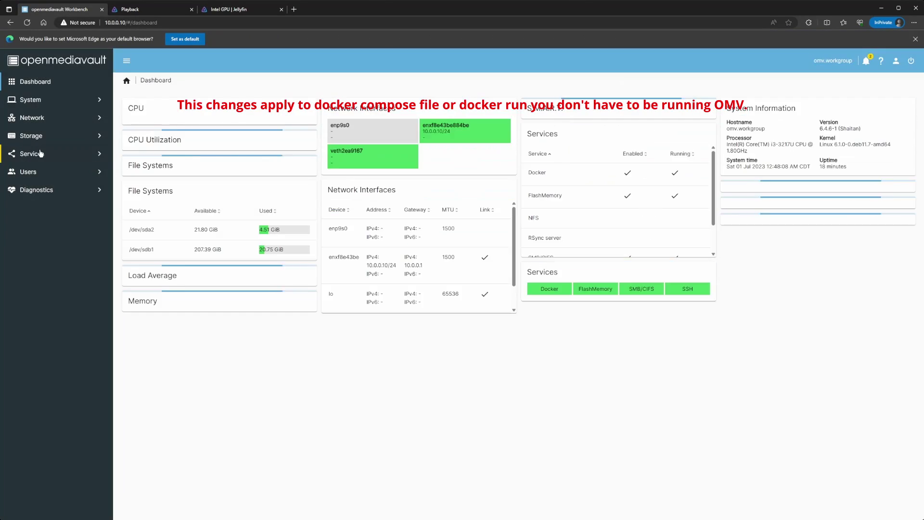
{"action": "left_click", "coordinate": [40, 153]}
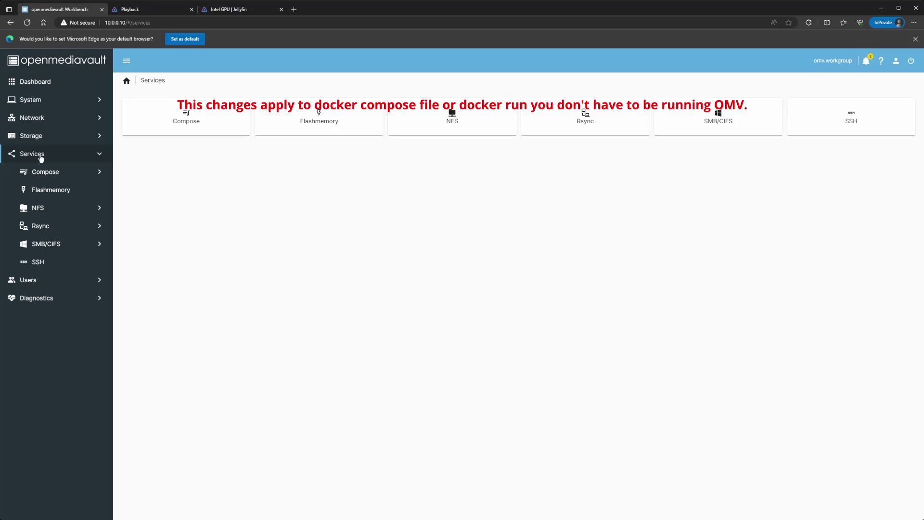
{"action": "left_click", "coordinate": [45, 173]}
{"action": "left_click", "coordinate": [244, 126]}
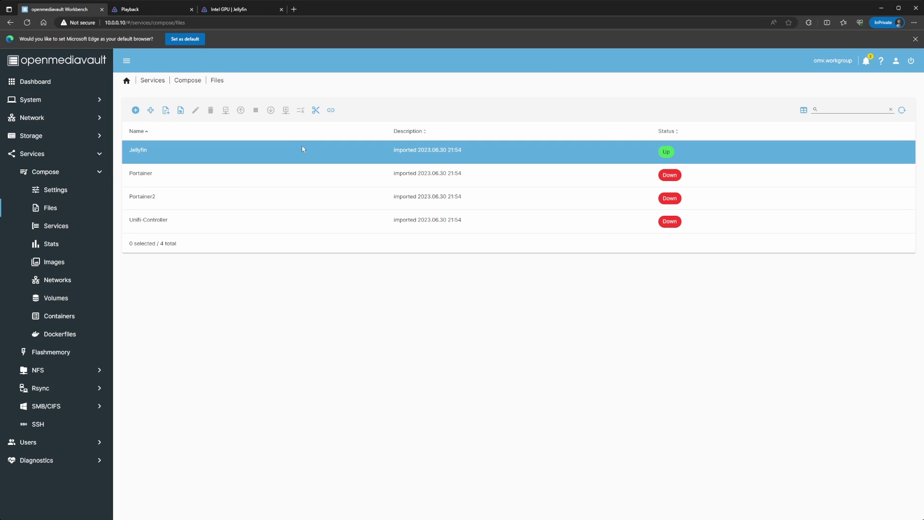
Take the Jellyfin compose project down and dismiss the command output.
{"action": "left_click", "coordinate": [305, 147]}
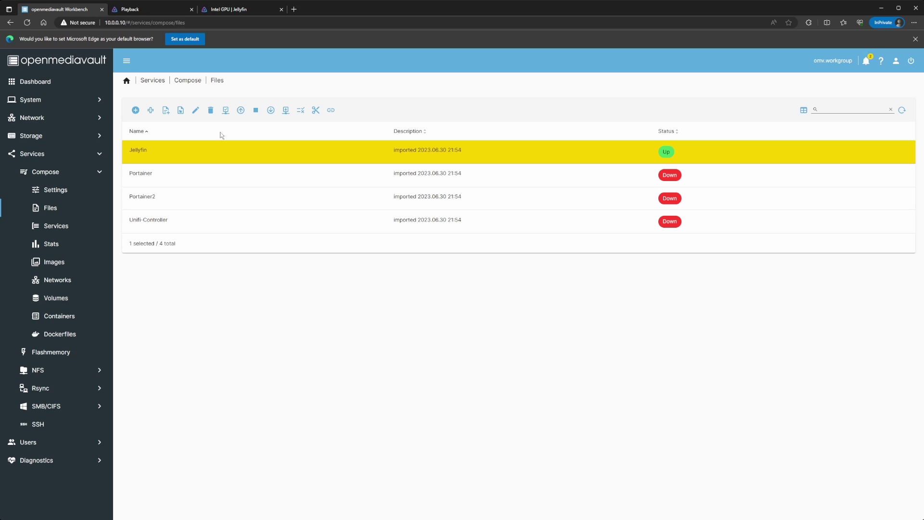
{"action": "left_click", "coordinate": [270, 110]}
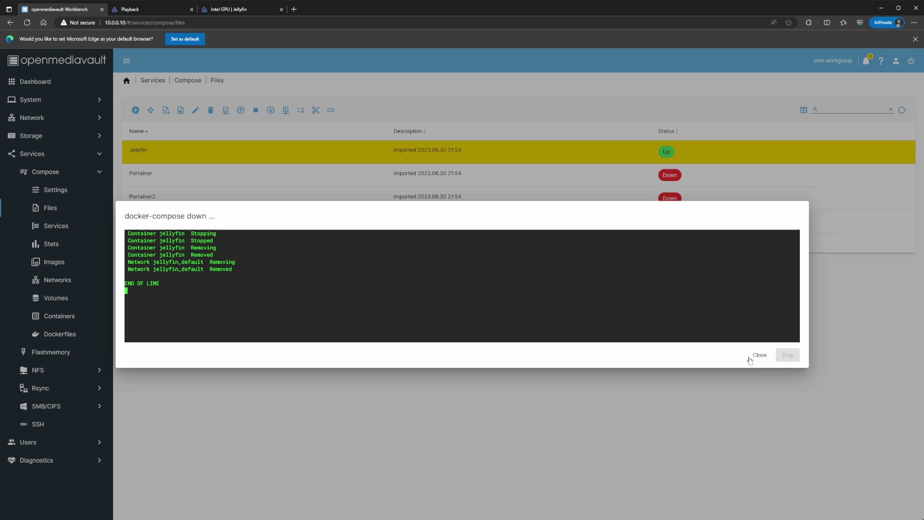
{"action": "left_click", "coordinate": [756, 355]}
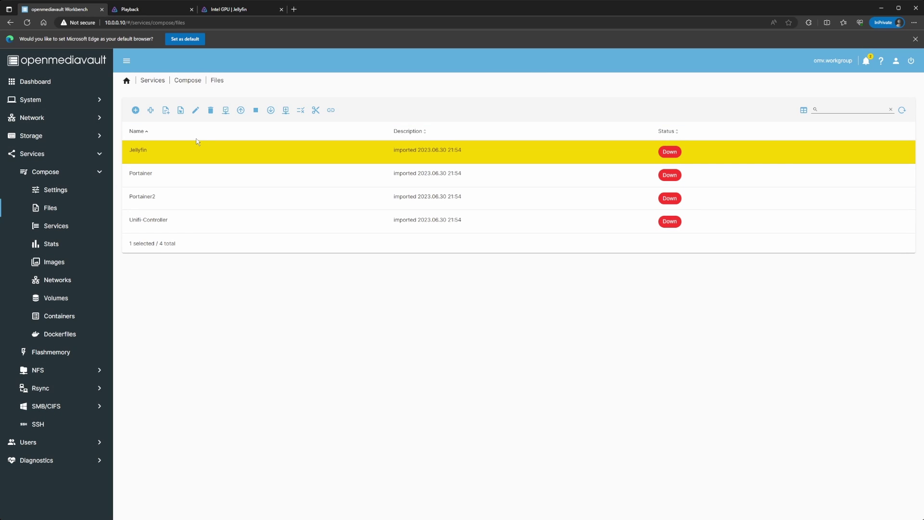
Open the Jellyfin compose file for editing and place the cursor after the last entry under volumes.
{"action": "left_click", "coordinate": [195, 111]}
{"action": "scroll", "coordinate": [235, 243], "scroll_direction": "down", "scroll_amount": 5}
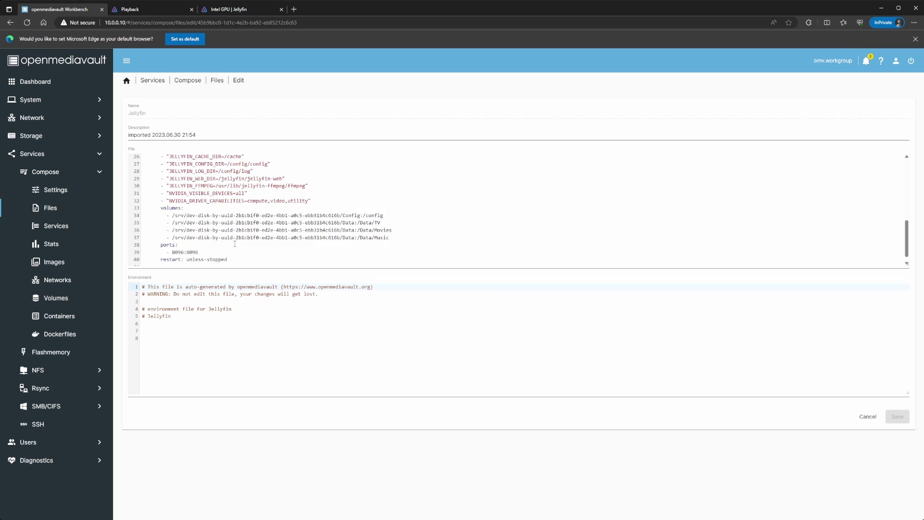
{"action": "left_click_drag", "start_coordinate": [162, 203], "coordinate": [183, 203]}
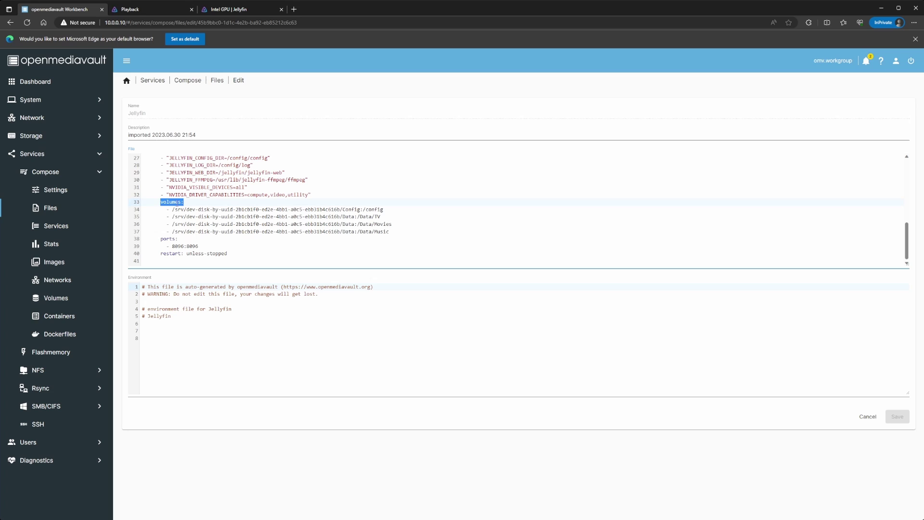
{"action": "left_click", "coordinate": [391, 226]}
Copy the group_add block from the docker-compose example in Jellyfin's Intel GPU documentation and paste it below the volumes entries.
{"action": "left_click", "coordinate": [154, 13]}
{"action": "left_click", "coordinate": [231, 8]}
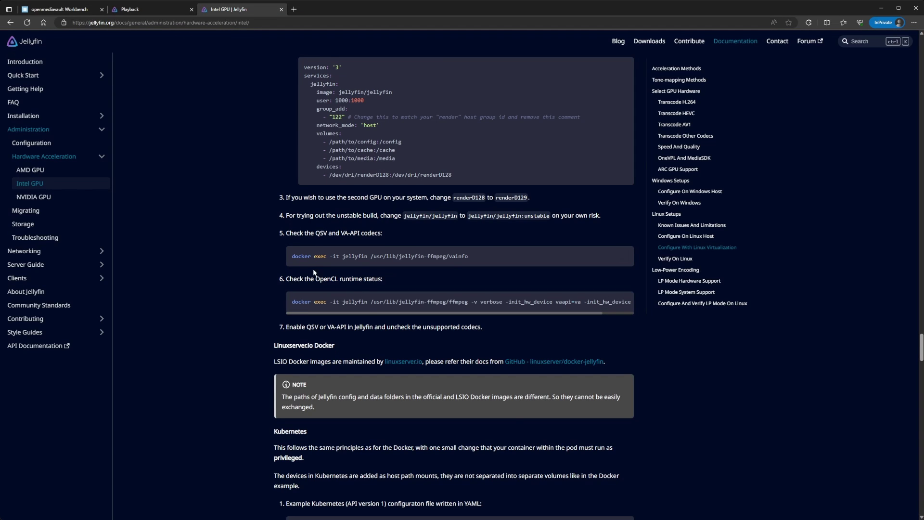
{"action": "scroll", "coordinate": [318, 273], "scroll_direction": "up", "scroll_amount": 3}
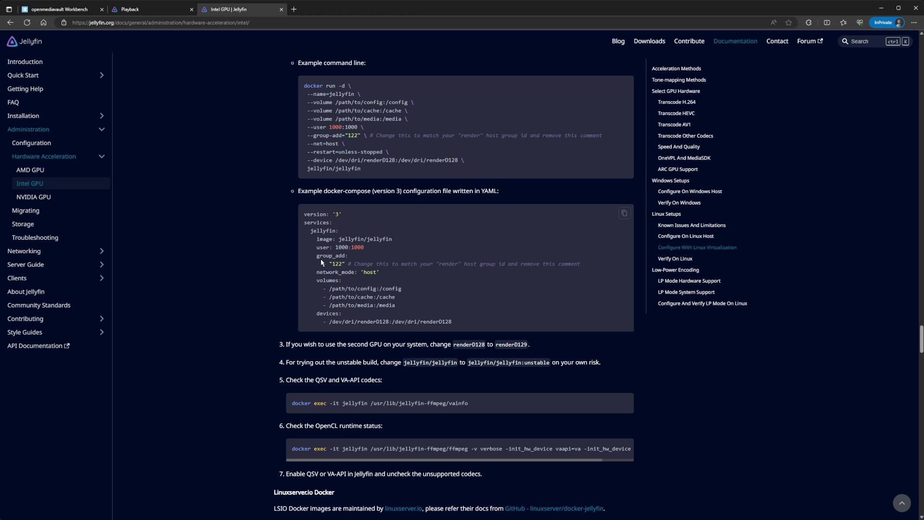
{"action": "left_click_drag", "start_coordinate": [317, 255], "coordinate": [347, 263]}
{"action": "key", "text": "ctrl+c"}
{"action": "left_click", "coordinate": [86, 9]}
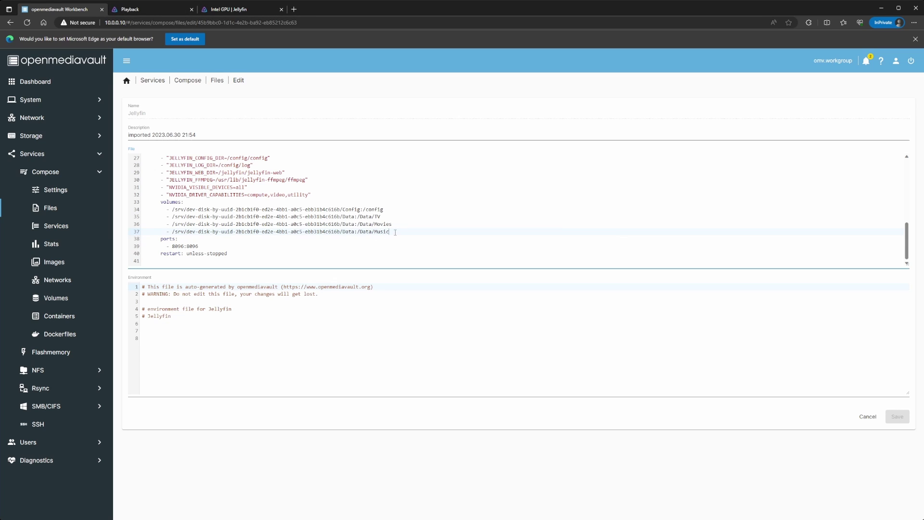
{"action": "key", "text": "Return"}
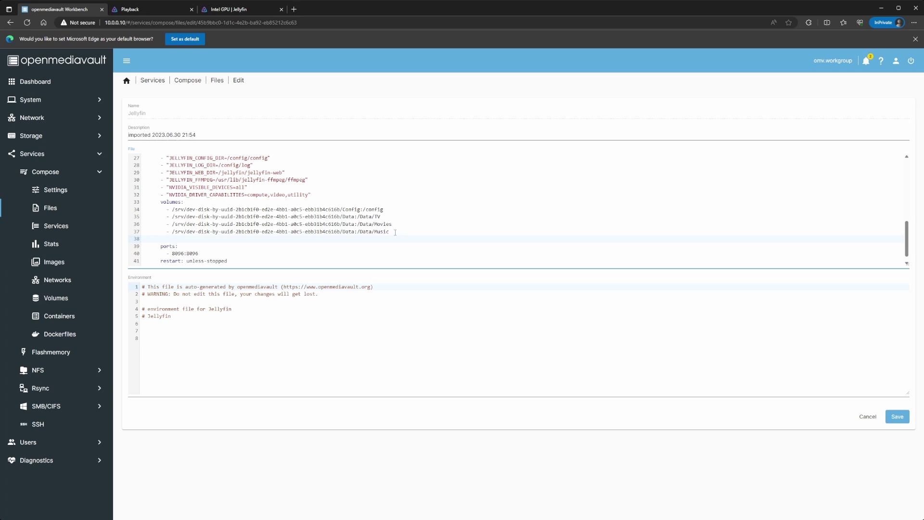
{"action": "key", "text": "ctrl+v"}
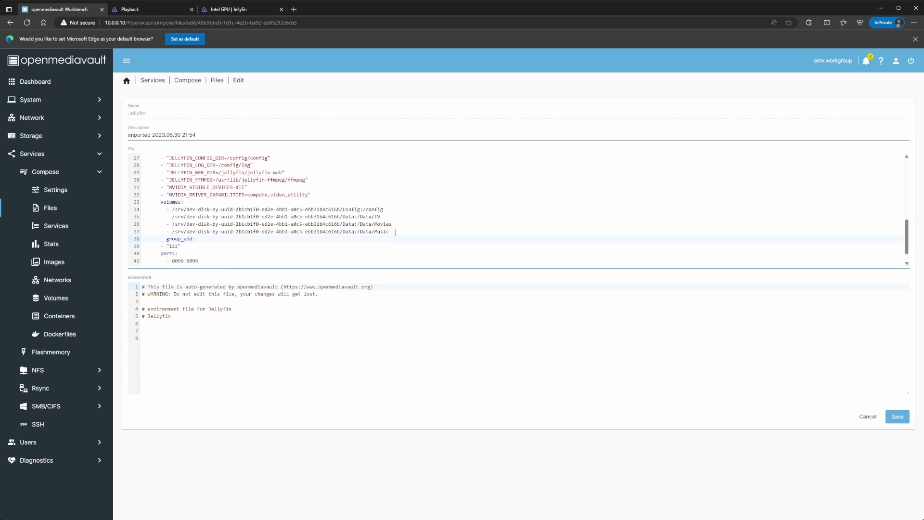
Align the group_add block with the volumes key and set its group ID to "106".
{"action": "key", "text": "BackSpace"}
{"action": "left_click", "coordinate": [167, 245]}
{"action": "key", "text": "BackSpace"}
{"action": "key", "text": "BackSpace"}
{"action": "type", "text": "06"}
Add the documentation's devices block with /dev/dri/renderD128:/dev/dri/renderD128 below group_add, aligned with the other keys, and save the compose file.
{"action": "key", "text": "Return"}
{"action": "left_click", "coordinate": [233, 12]}
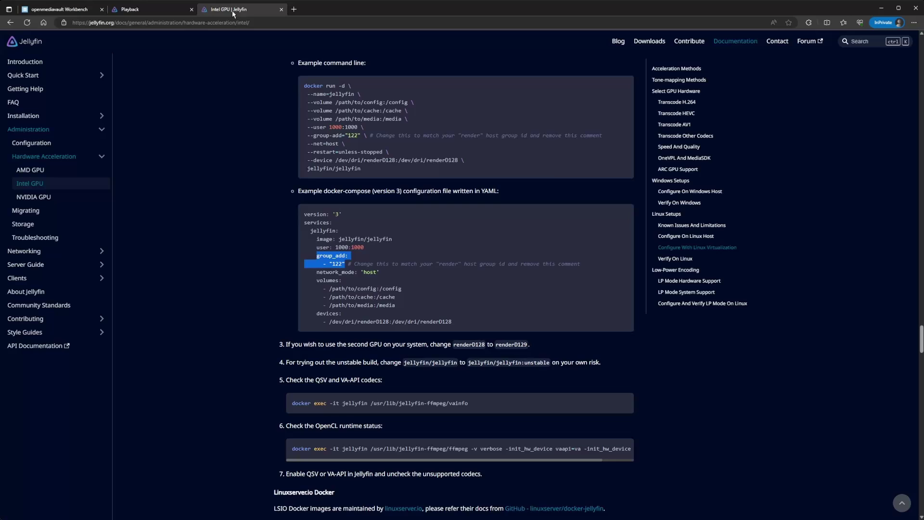
{"action": "scroll", "coordinate": [352, 389], "scroll_direction": "down", "scroll_amount": 1}
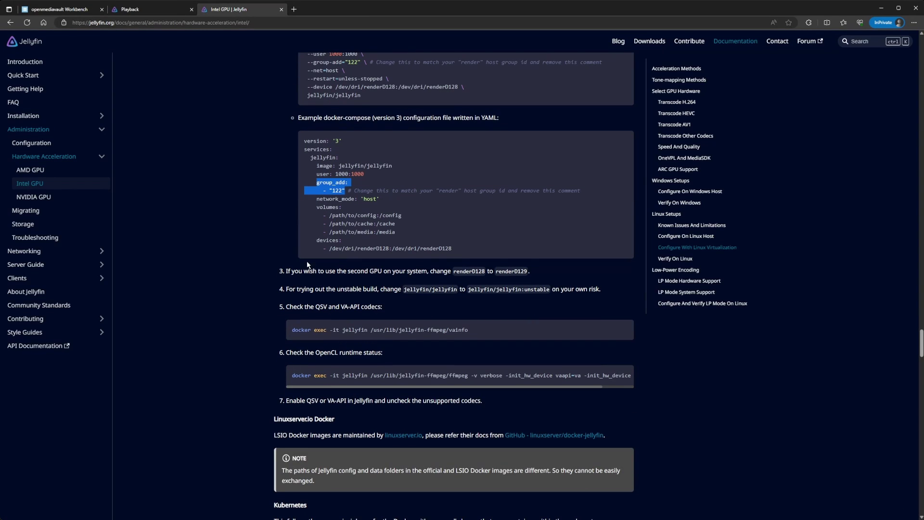
{"action": "left_click_drag", "start_coordinate": [317, 241], "coordinate": [452, 253]}
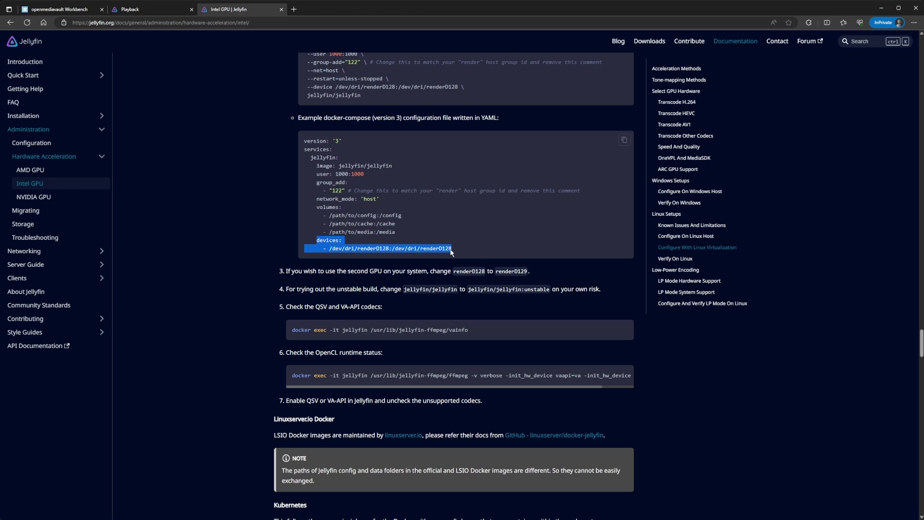
{"action": "left_click_drag", "start_coordinate": [379, 249], "coordinate": [393, 250]}
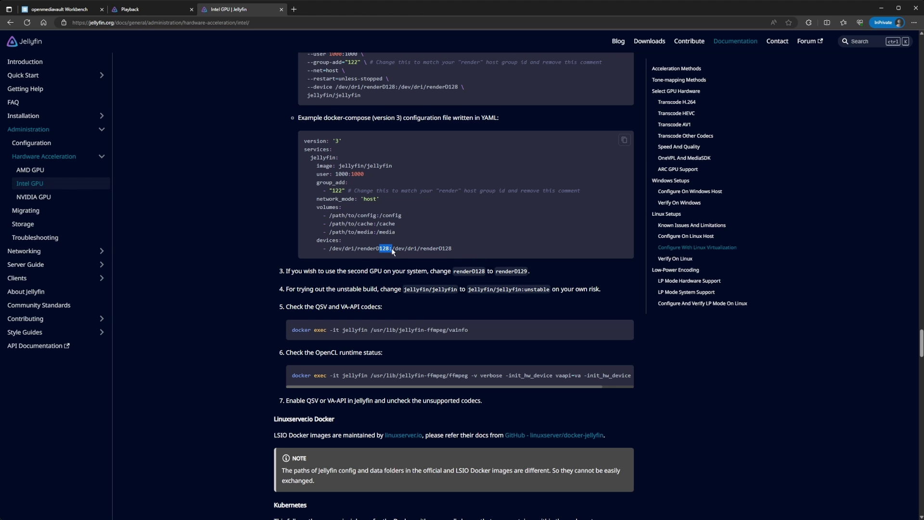
{"action": "left_click", "coordinate": [386, 255]}
{"action": "left_click", "coordinate": [58, 9]}
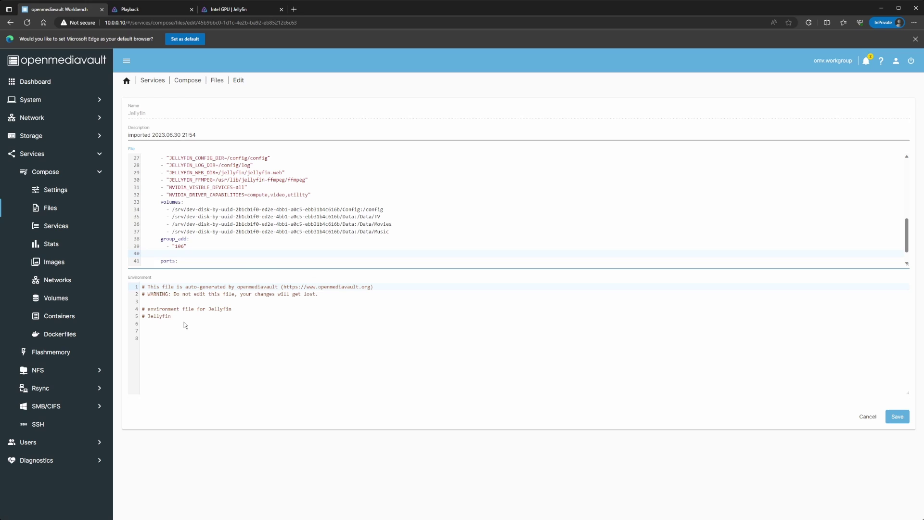
{"action": "key", "text": "ctrl+v"}
{"action": "key", "text": "Up"}
{"action": "key", "text": "Home"}
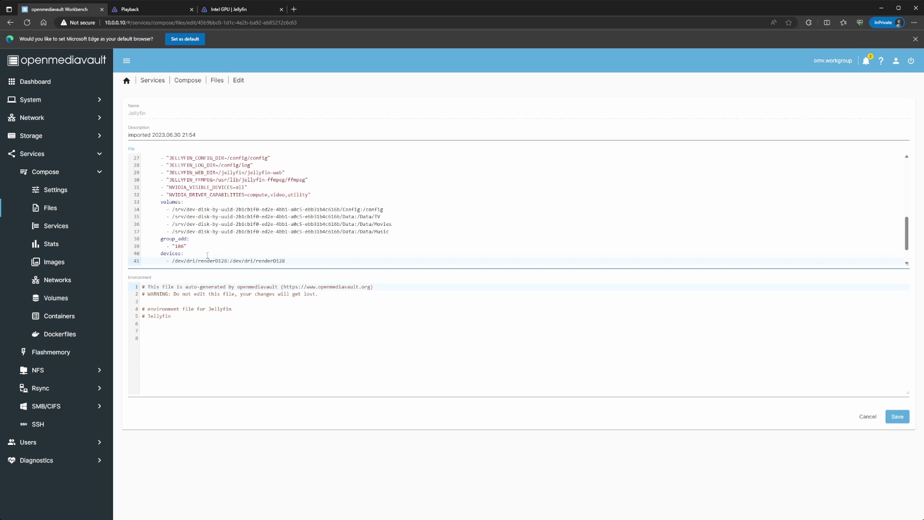
{"action": "scroll", "coordinate": [207, 255], "scroll_direction": "down", "scroll_amount": 1}
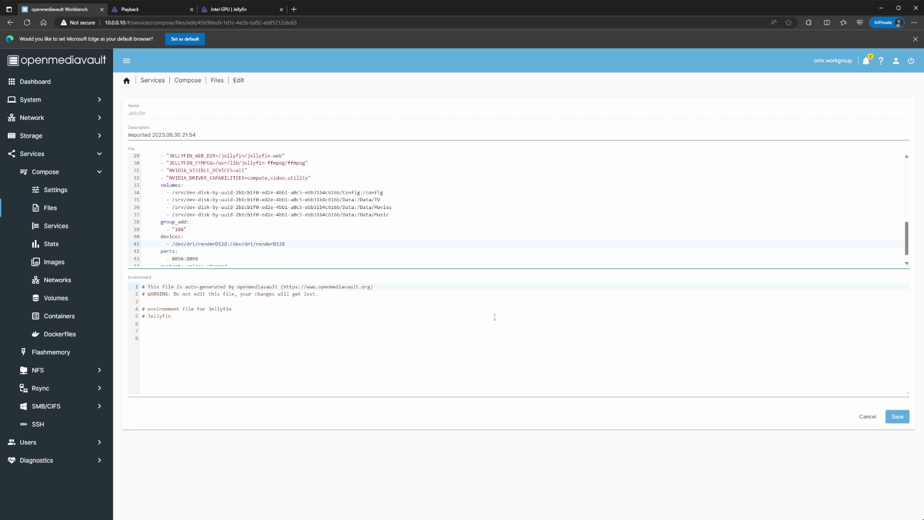
{"action": "left_click", "coordinate": [897, 416]}
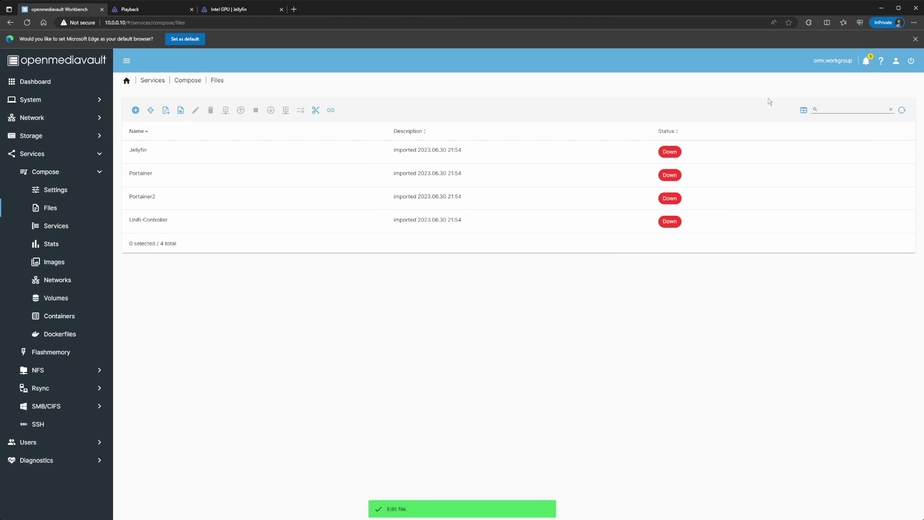
Reopen the Jellyfin compose file and check its version line.
{"action": "left_click", "coordinate": [237, 208]}
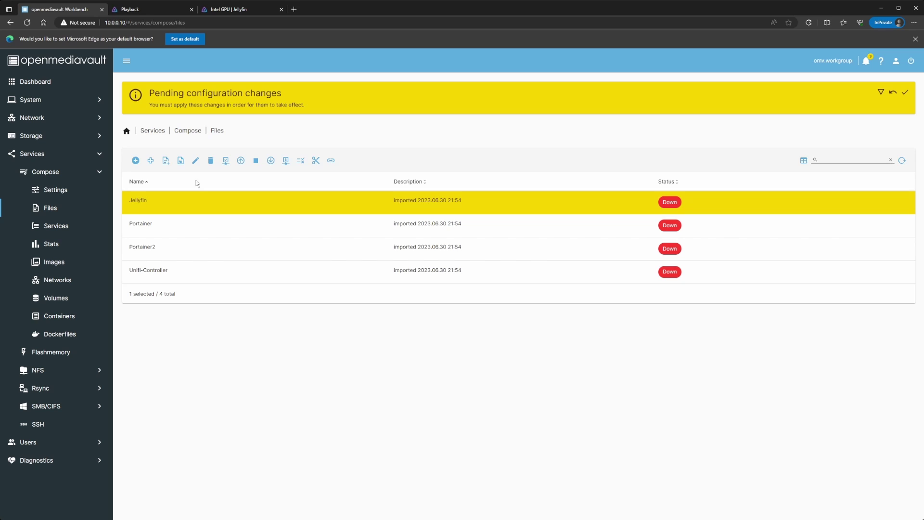
{"action": "left_click", "coordinate": [195, 161]}
{"action": "scroll", "coordinate": [186, 219], "scroll_direction": "down", "scroll_amount": 2}
{"action": "scroll", "coordinate": [185, 221], "scroll_direction": "up", "scroll_amount": 2}
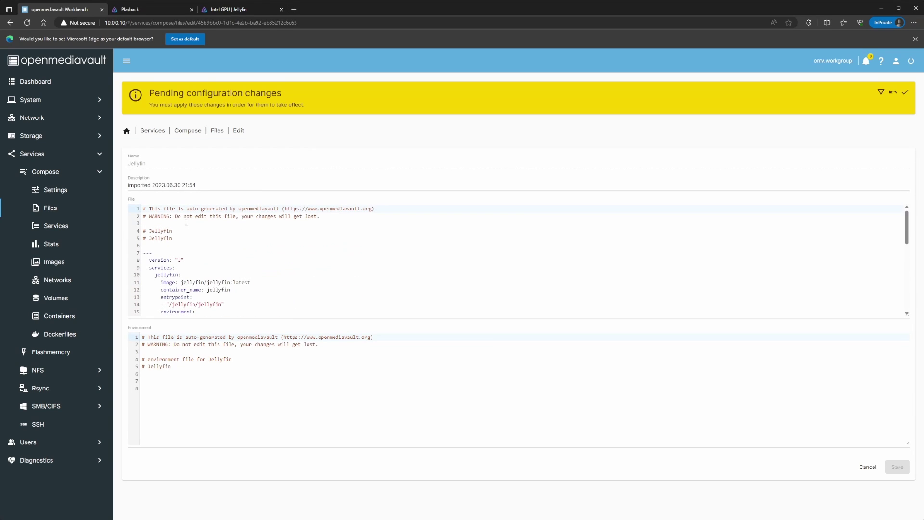
{"action": "double_click", "coordinate": [179, 262]}
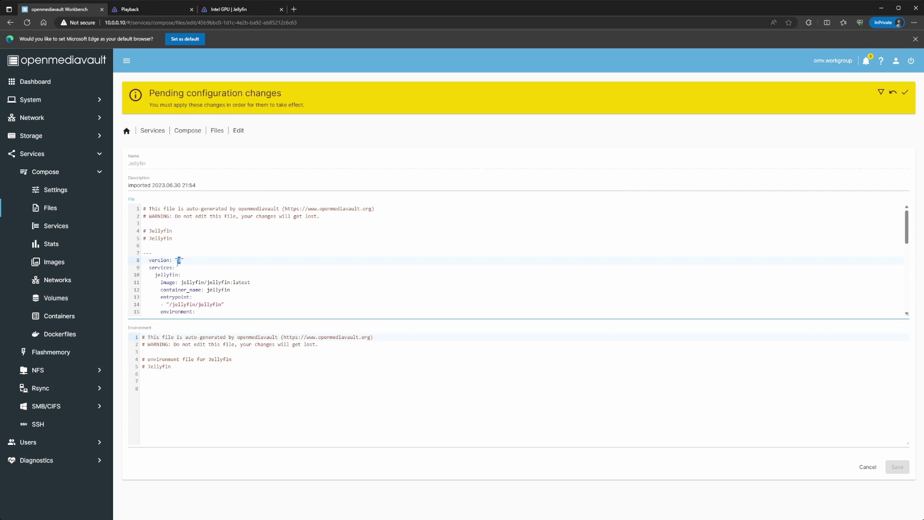
{"action": "double_click", "coordinate": [179, 260]}
Apply the pending configuration changes and return to the Compose files list.
{"action": "left_click", "coordinate": [905, 93]}
{"action": "left_click", "coordinate": [518, 304]}
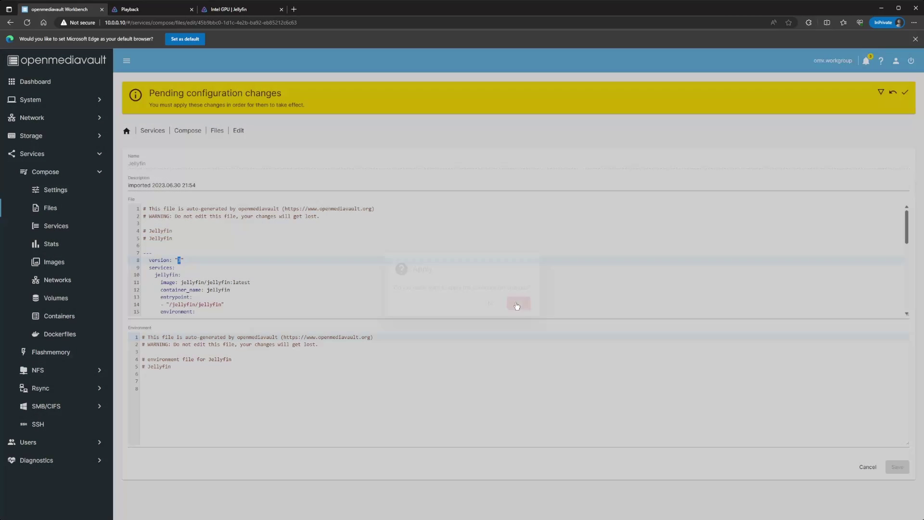
{"action": "left_click", "coordinate": [216, 81]}
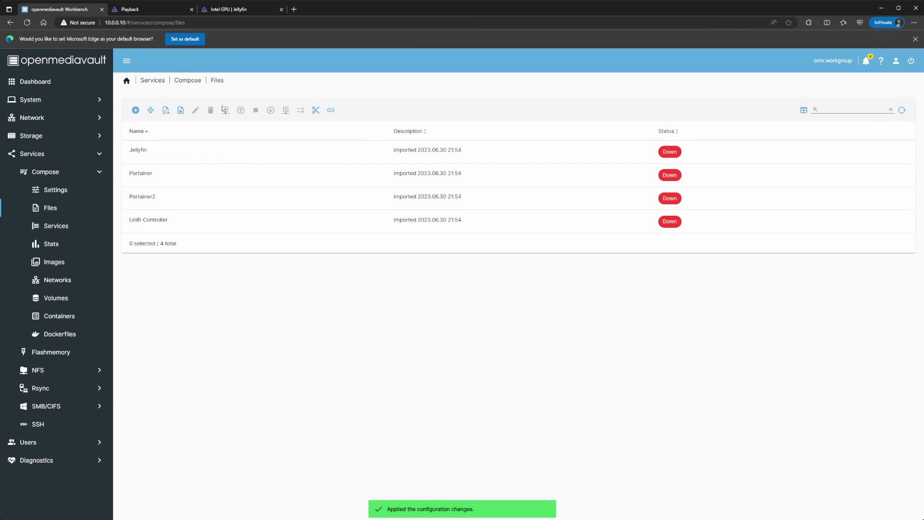
Bring the Jellyfin compose project up and dismiss the command output.
{"action": "left_click", "coordinate": [189, 156]}
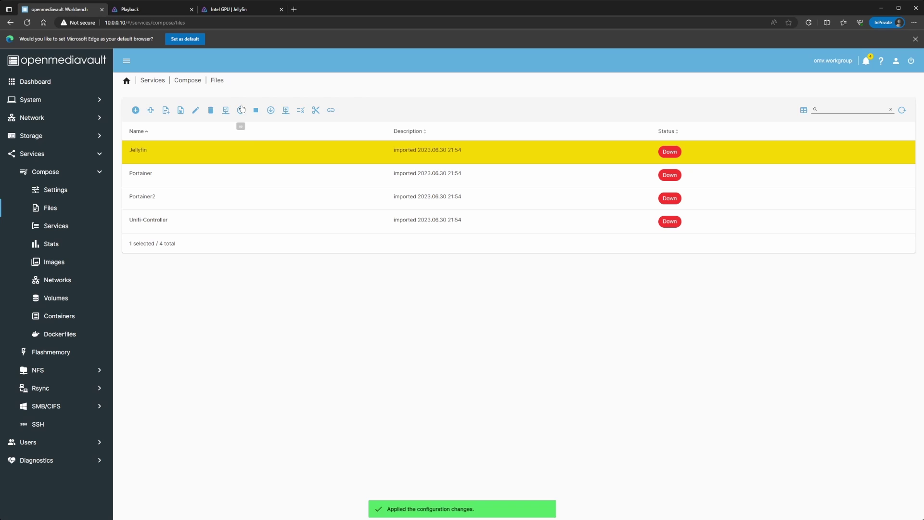
{"action": "left_click", "coordinate": [243, 112]}
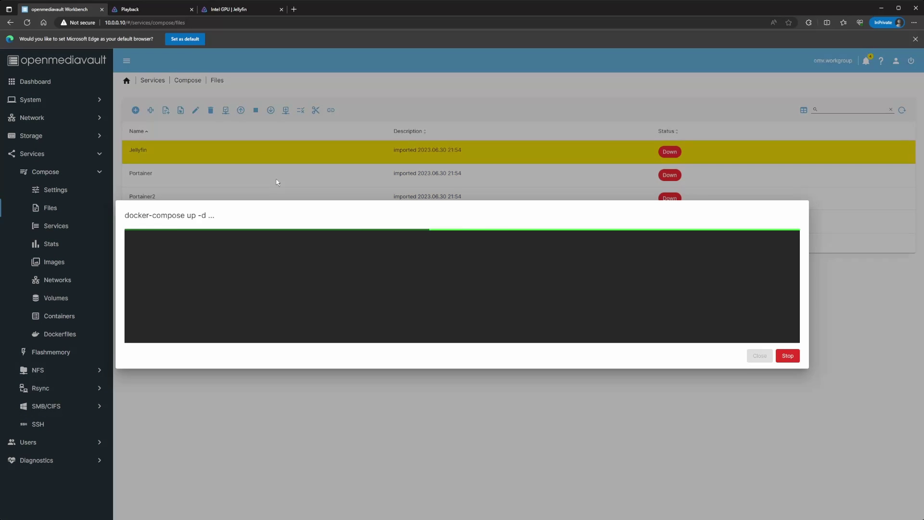
{"action": "left_click", "coordinate": [760, 355]}
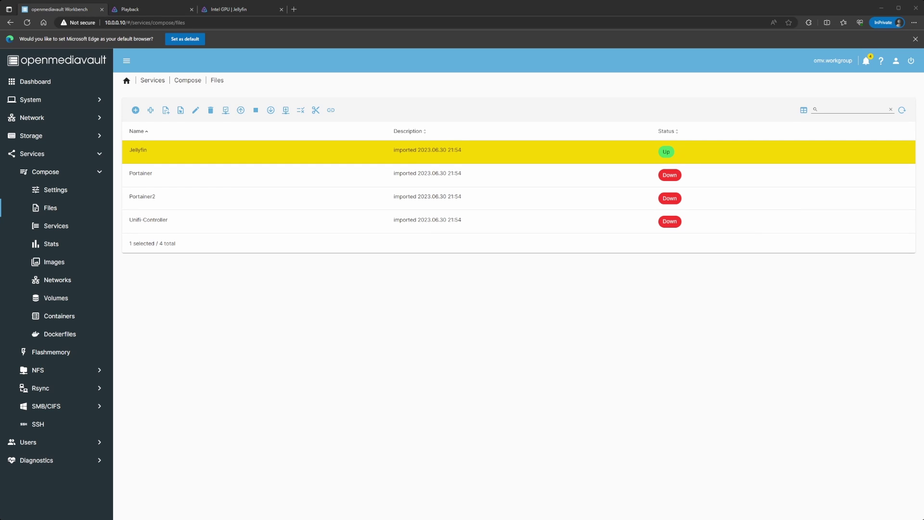
Switch to the SSH session, run docker exec -it jellyfin /usr/lib/jellyfin-ffmpeg/vainfo, and examine the supported codec profiles.
{"action": "key", "text": "alt+Tab"}
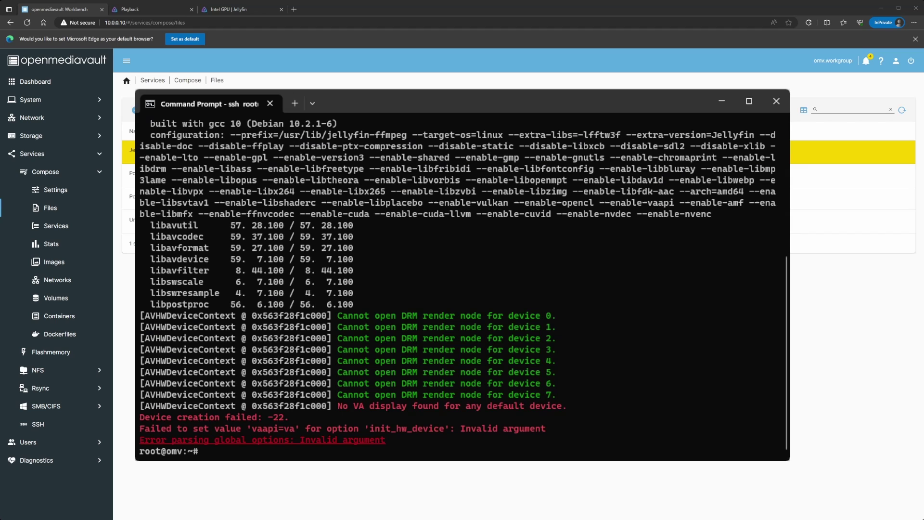
{"action": "key", "text": "Up"}
{"action": "key", "text": "BackSpace"}
{"action": "key", "text": "BackSpace"}
{"action": "key", "text": "BackSpace"}
{"action": "key", "text": "BackSpace"}
{"action": "key", "text": "BackSpace"}
{"action": "key", "text": "BackSpace"}
{"action": "key", "text": "BackSpace"}
{"action": "key", "text": "BackSpace"}
{"action": "key", "text": "BackSpace"}
{"action": "key", "text": "BackSpace"}
{"action": "key", "text": "BackSpace"}
{"action": "key", "text": "BackSpace"}
{"action": "key", "text": "BackSpace"}
{"action": "key", "text": "BackSpace"}
{"action": "key", "text": "BackSpace"}
{"action": "key", "text": "BackSpace"}
{"action": "key", "text": "BackSpace"}
{"action": "key", "text": "BackSpace"}
{"action": "key", "text": "BackSpace"}
{"action": "key", "text": "BackSpace"}
{"action": "type", "text": "vainfo"}
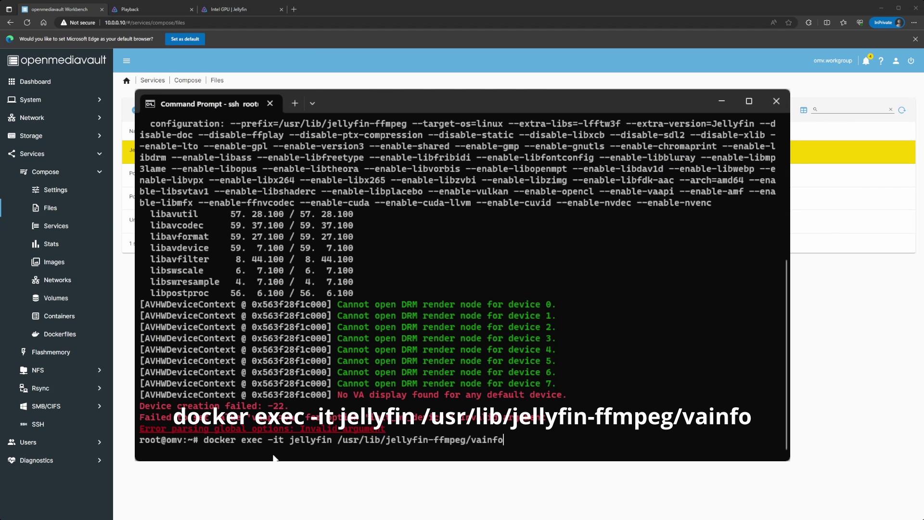
{"action": "key", "text": "Return"}
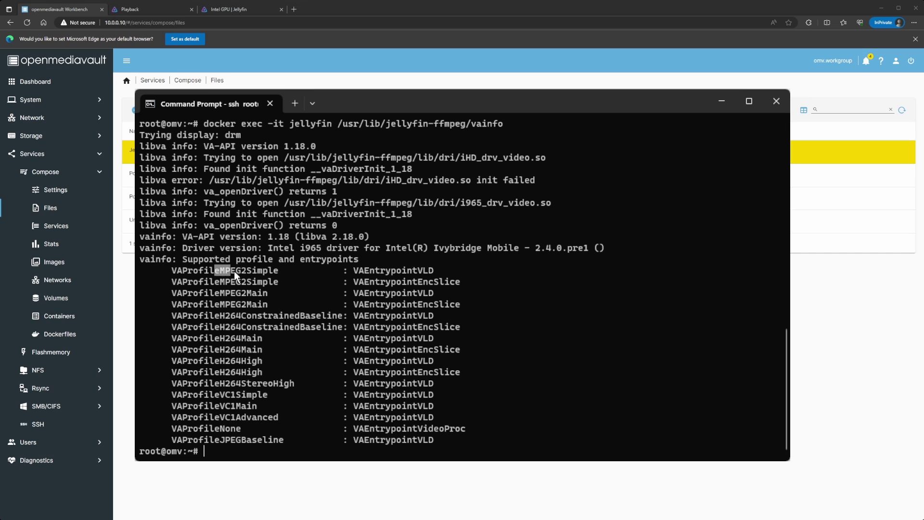
{"action": "left_click", "coordinate": [224, 317]}
{"action": "left_click", "coordinate": [220, 401]}
Run docker exec -it jellyfin /usr/lib/jellyfin-ffmpeg/ffmpeg -v verbose -init_hw_device vaapi=va -init_hw_device opencl@va and examine the driver messages.
{"action": "key", "text": "ctrl+v"}
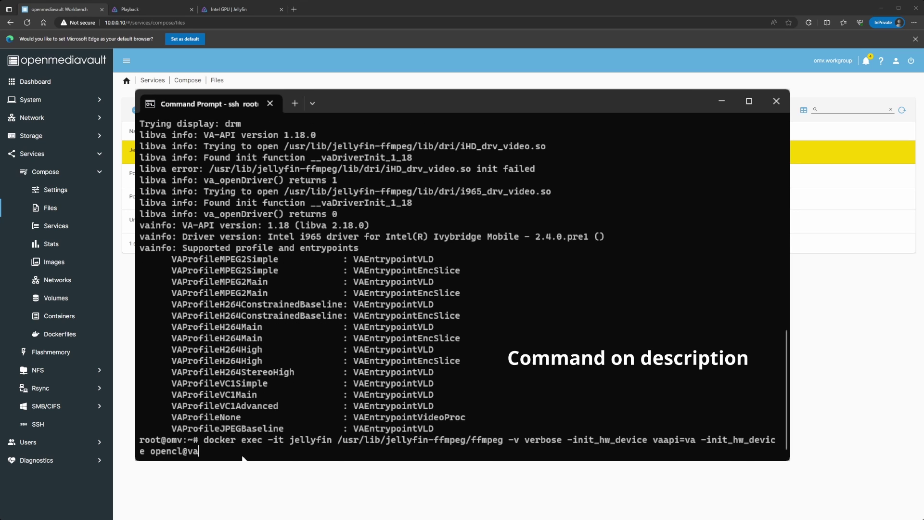
{"action": "key", "text": "Return"}
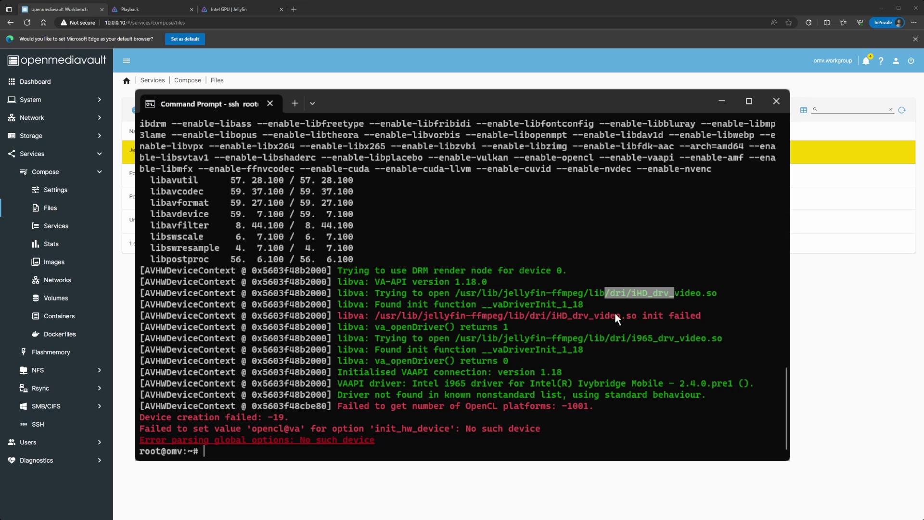
{"action": "left_click_drag", "start_coordinate": [536, 316], "coordinate": [699, 317]}
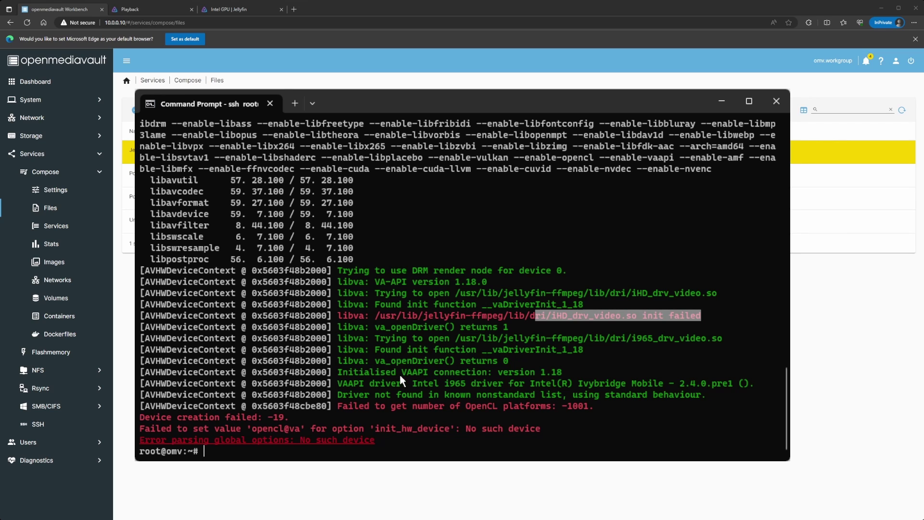
Check the VAAPI connection line in the SSH output, and switch to the Jellyfin server page in the browser.
{"action": "left_click_drag", "start_coordinate": [397, 372], "coordinate": [412, 372]}
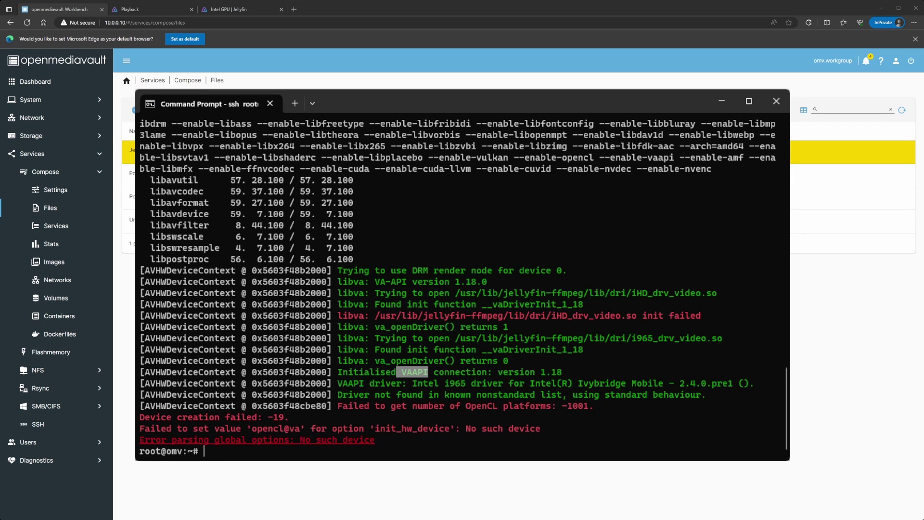
{"action": "key", "text": "alt+Tab"}
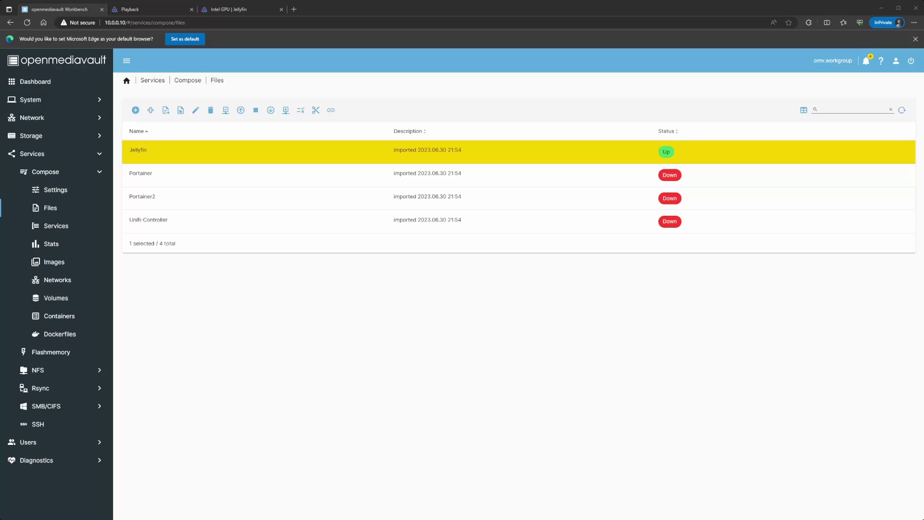
{"action": "left_click", "coordinate": [149, 10]}
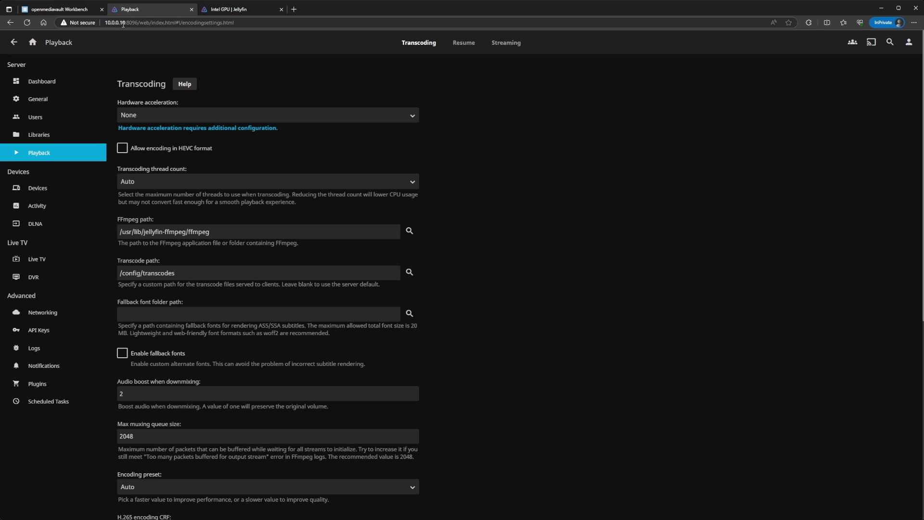
{"action": "left_click_drag", "start_coordinate": [125, 24], "coordinate": [139, 22]}
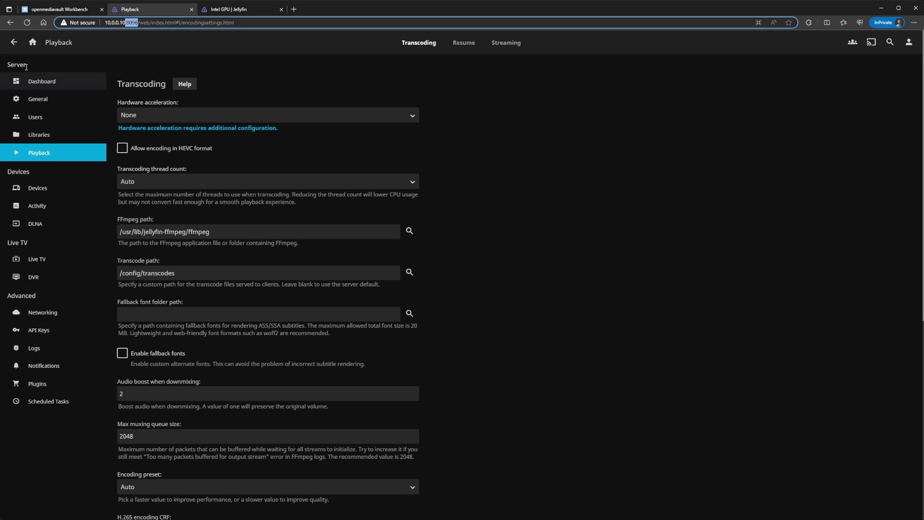
Leave the settings for the Movies library and reopen the Playback transcoding settings from the administration Dashboard.
{"action": "left_click", "coordinate": [18, 49]}
{"action": "left_click", "coordinate": [19, 48]}
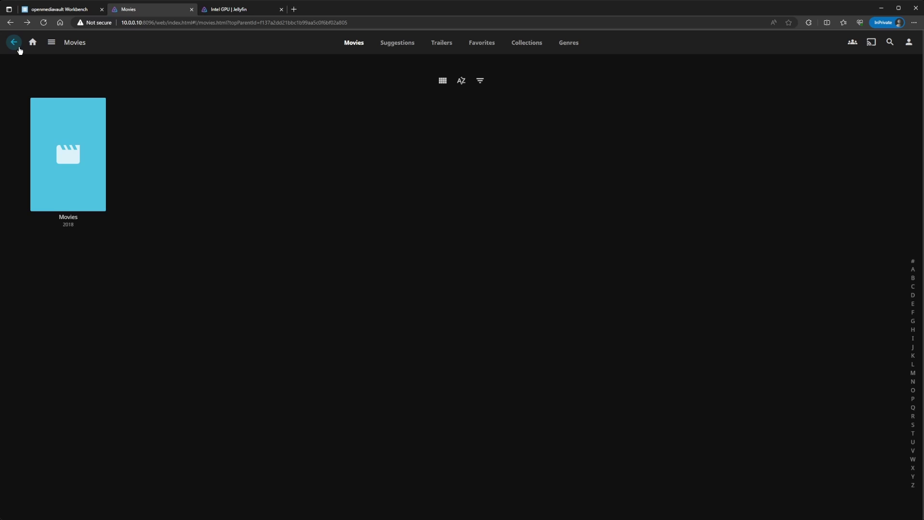
{"action": "left_click", "coordinate": [51, 43]}
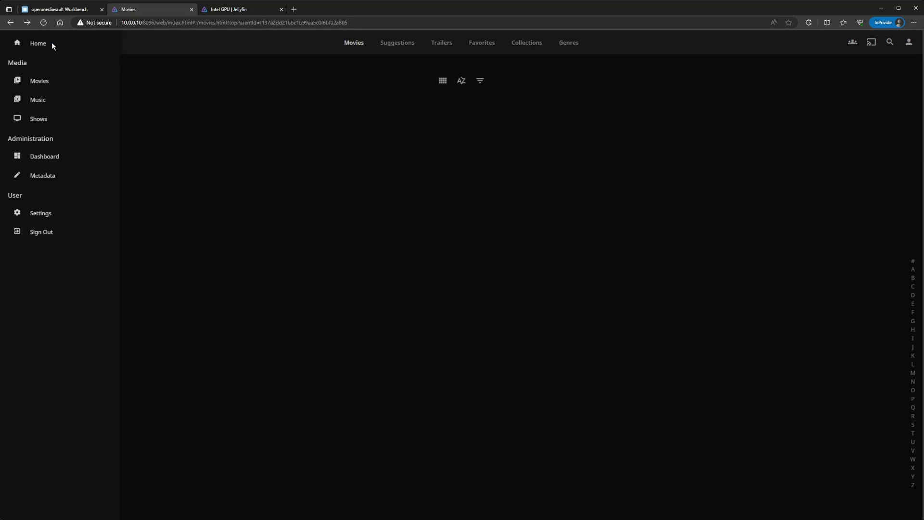
{"action": "left_click", "coordinate": [44, 162]}
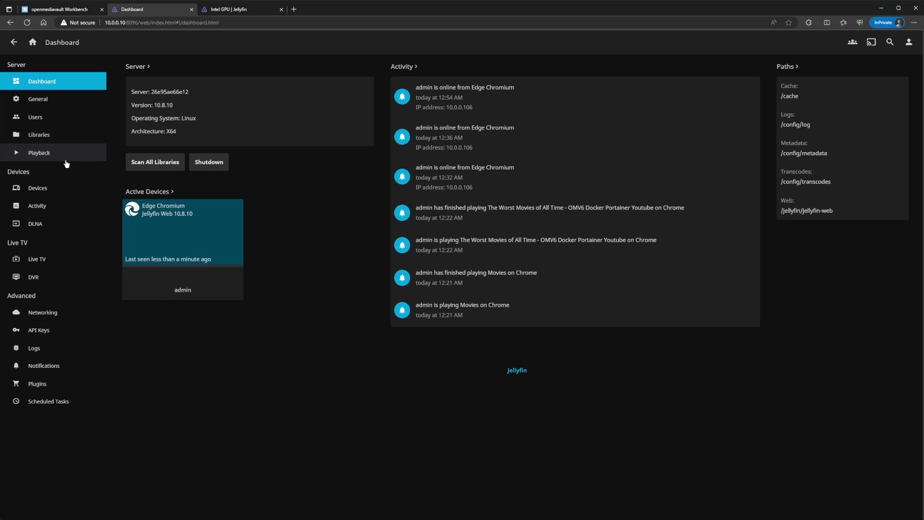
{"action": "left_click", "coordinate": [41, 157]}
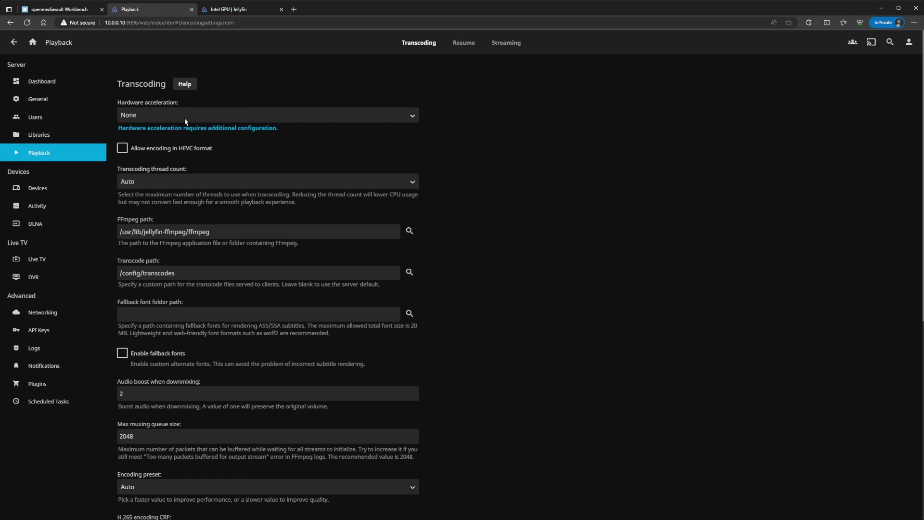
Consult the Intel GPU documentation page and set Jellyfin's hardware acceleration to Video Acceleration API (VAAPI).
{"action": "left_click", "coordinate": [141, 116]}
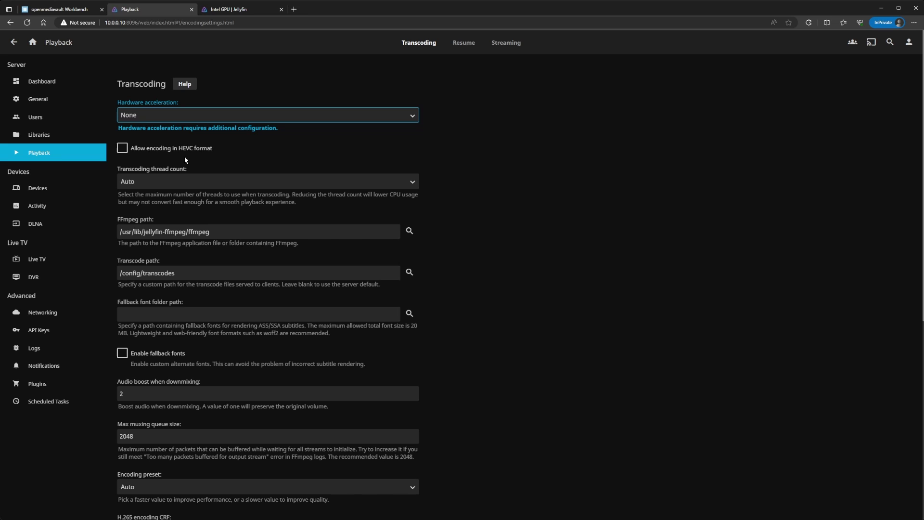
{"action": "left_click", "coordinate": [234, 10]}
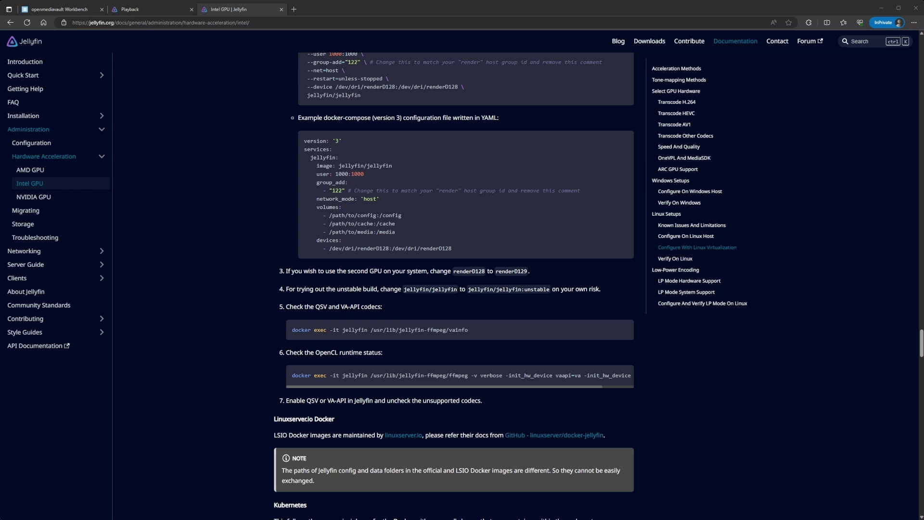
{"action": "left_click", "coordinate": [139, 11]}
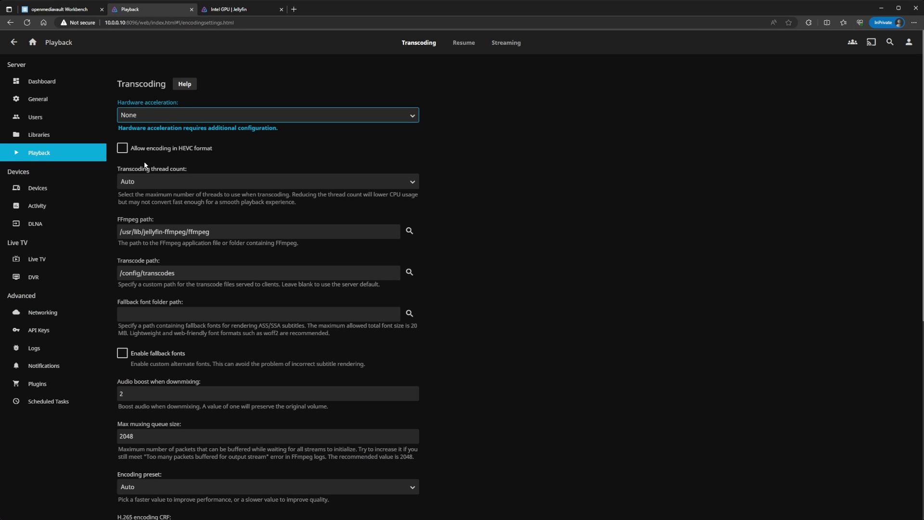
{"action": "key", "text": "v"}
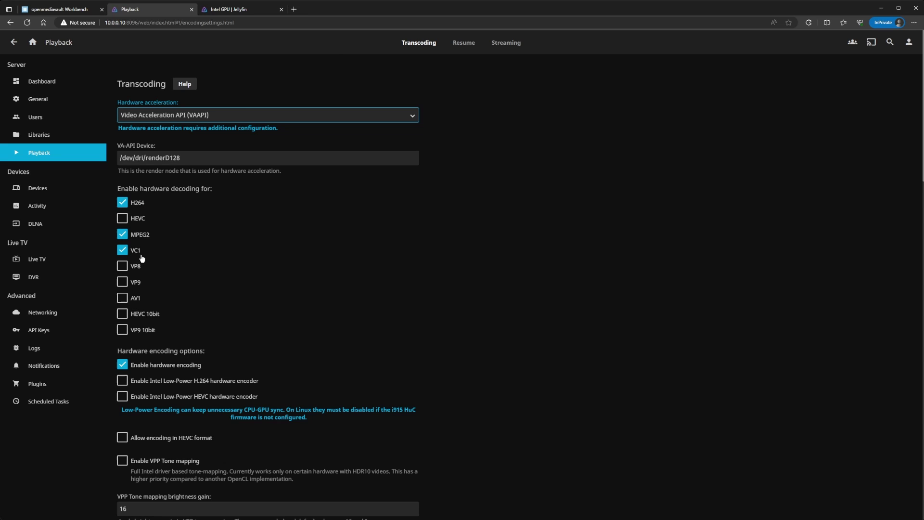
Examine the hardware decoding, hardware encoding and tone mapping options throughout the Transcoding page.
{"action": "scroll", "coordinate": [184, 361], "scroll_direction": "down", "scroll_amount": 2}
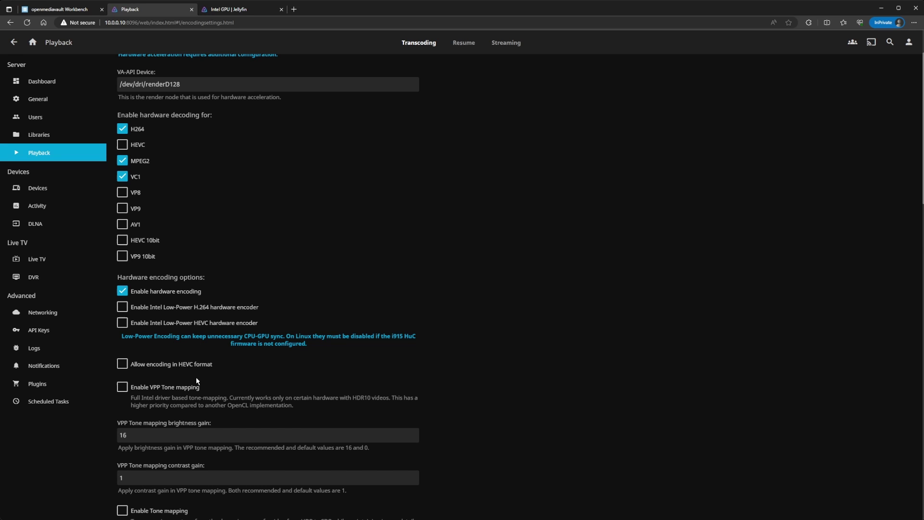
{"action": "scroll", "coordinate": [196, 377], "scroll_direction": "down", "scroll_amount": 3}
{"action": "scroll", "coordinate": [156, 354], "scroll_direction": "down", "scroll_amount": 6}
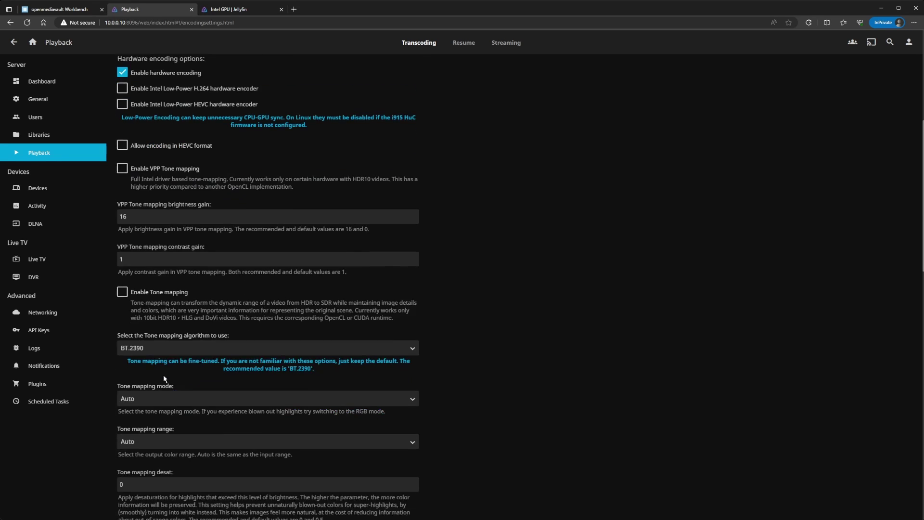
{"action": "scroll", "coordinate": [240, 402], "scroll_direction": "down", "scroll_amount": 3}
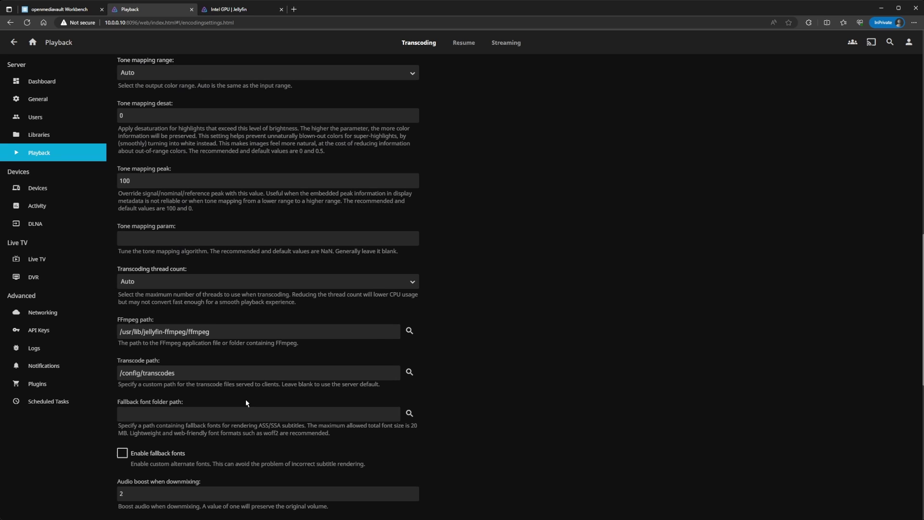
{"action": "scroll", "coordinate": [228, 393], "scroll_direction": "down", "scroll_amount": 8}
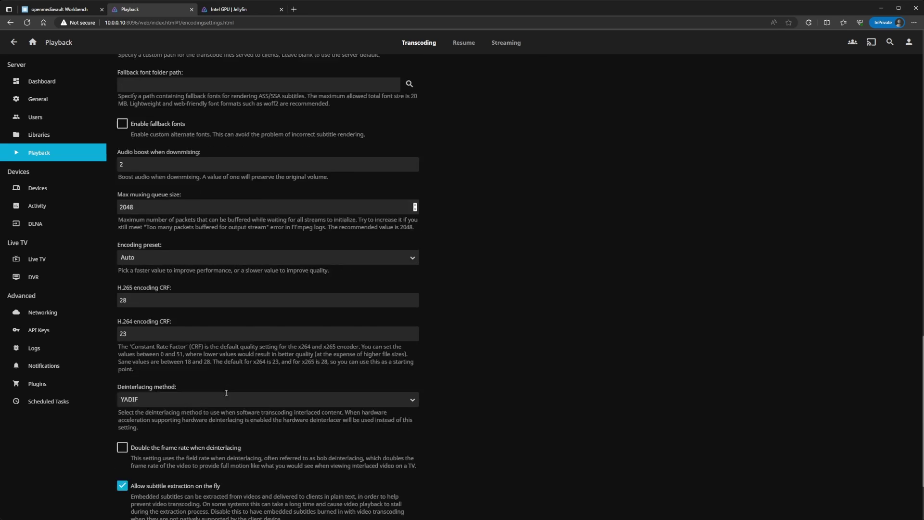
{"action": "scroll", "coordinate": [226, 395], "scroll_direction": "down", "scroll_amount": 2}
{"action": "scroll", "coordinate": [210, 322], "scroll_direction": "up", "scroll_amount": 20}
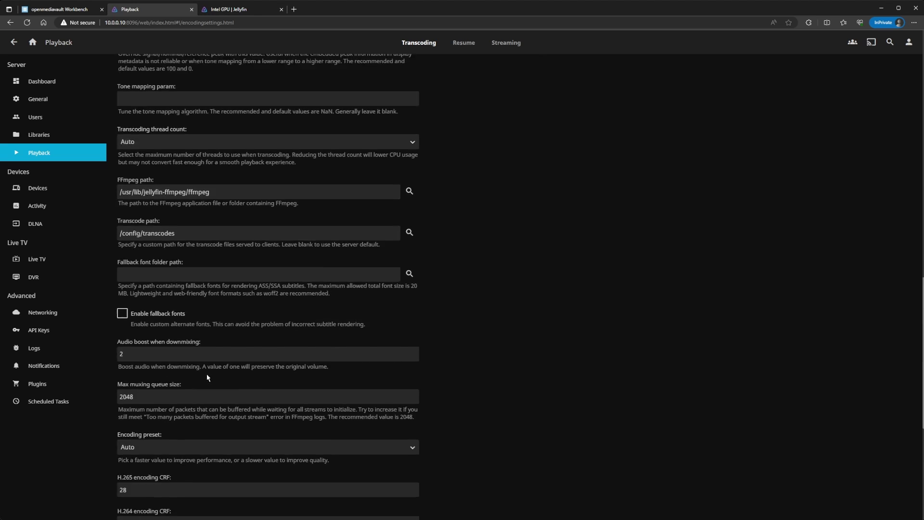
{"action": "scroll", "coordinate": [193, 362], "scroll_direction": "up", "scroll_amount": 3}
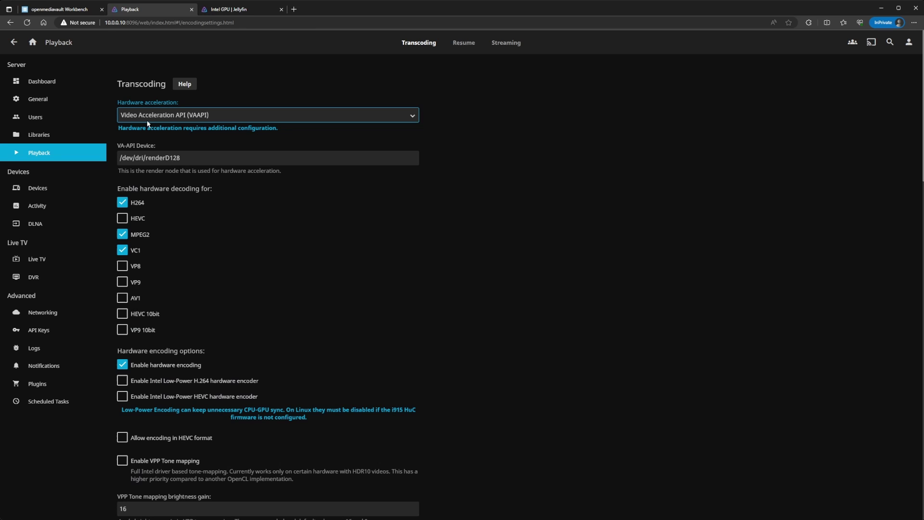
Save the transcoding settings and acknowledge the Hardware Acceleration notice.
{"action": "scroll", "coordinate": [204, 437], "scroll_direction": "down", "scroll_amount": 20}
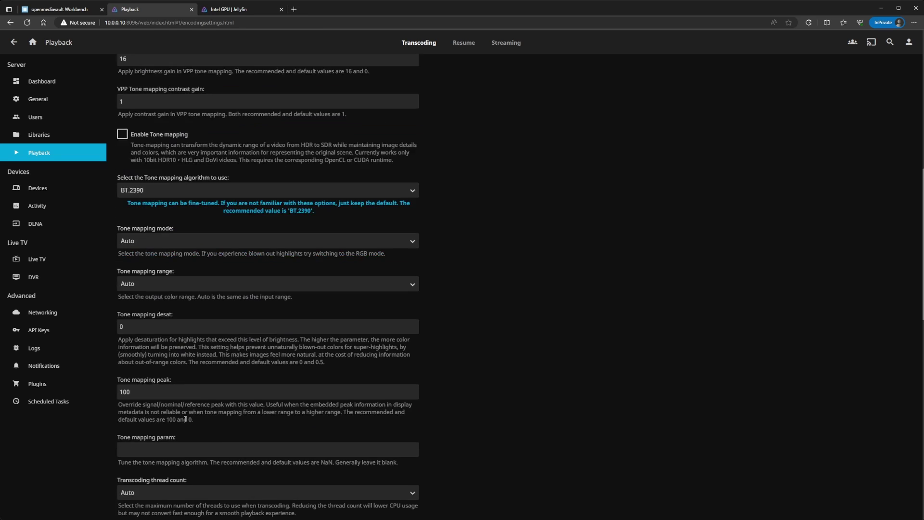
{"action": "left_click", "coordinate": [267, 483]}
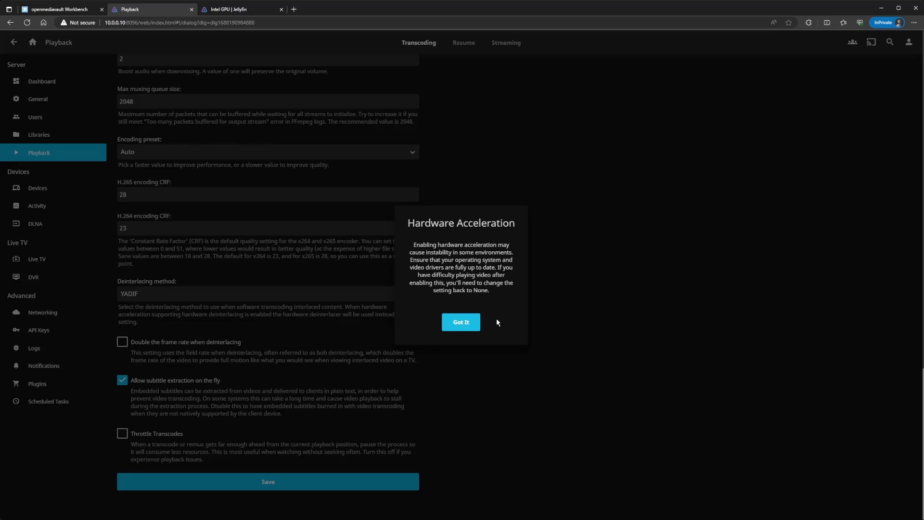
{"action": "left_click", "coordinate": [461, 320]}
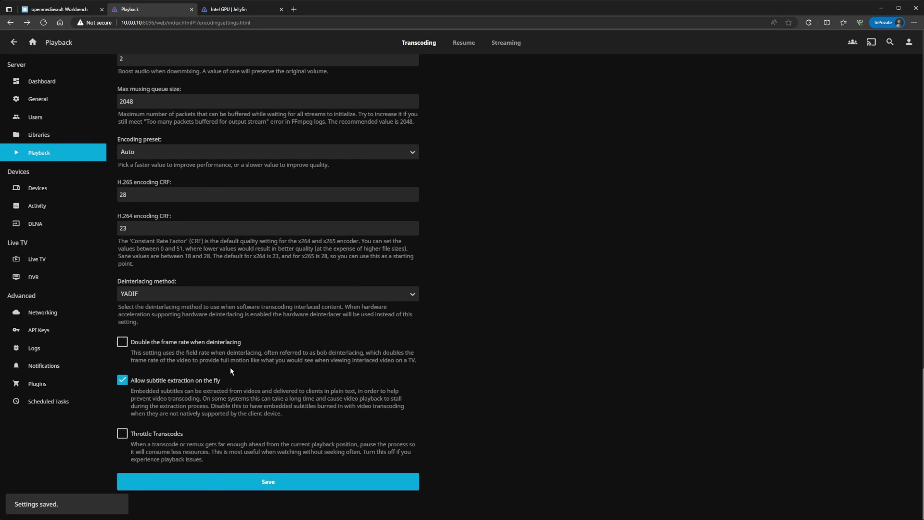
Review the available hardware acceleration methods and enable hardware decoding for VP9.
{"action": "scroll", "coordinate": [230, 368], "scroll_direction": "up", "scroll_amount": 15}
{"action": "scroll", "coordinate": [153, 188], "scroll_direction": "up", "scroll_amount": 5}
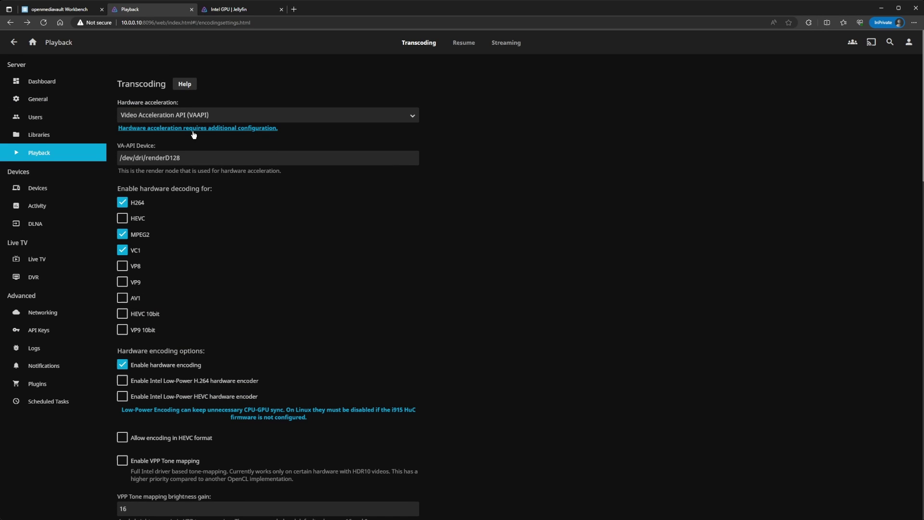
{"action": "left_click", "coordinate": [179, 118]}
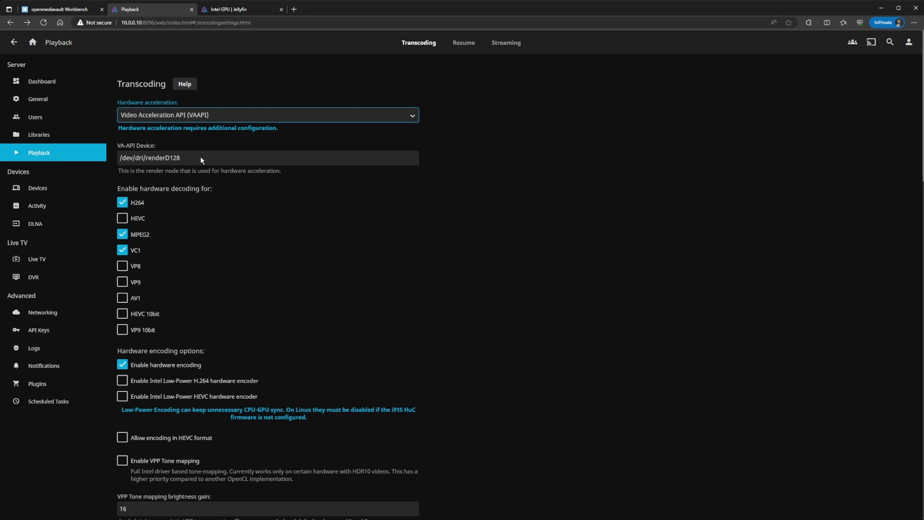
{"action": "left_click", "coordinate": [233, 285]}
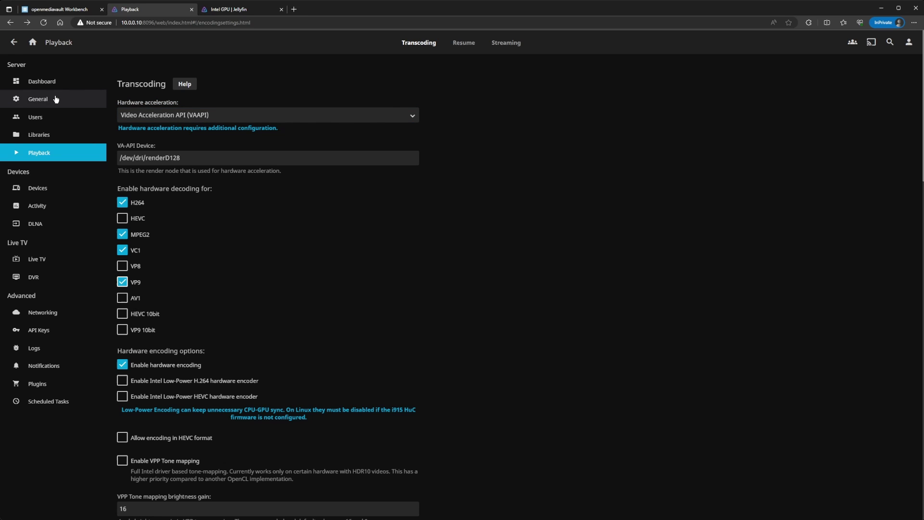
Return to the Movies library, start playing the Movies video, and pause it.
{"action": "left_click", "coordinate": [14, 42]}
{"action": "left_click", "coordinate": [14, 42]}
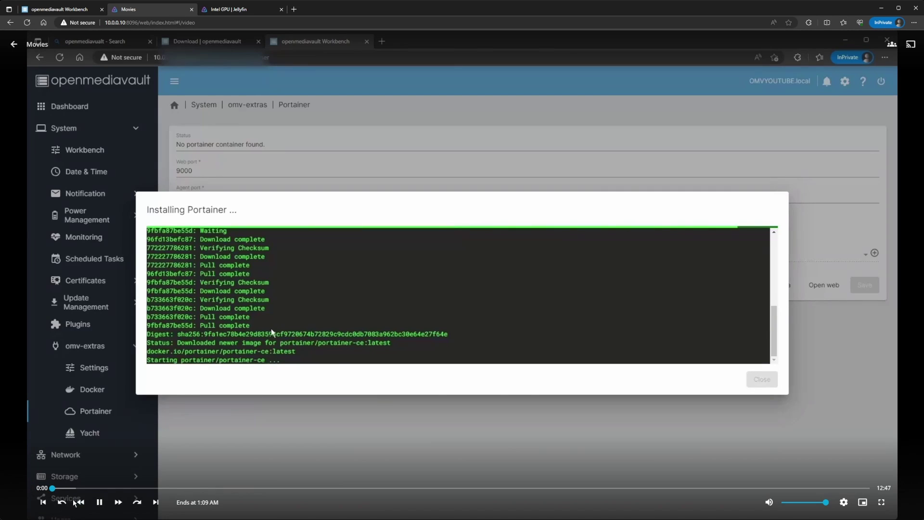
{"action": "left_click", "coordinate": [99, 502]}
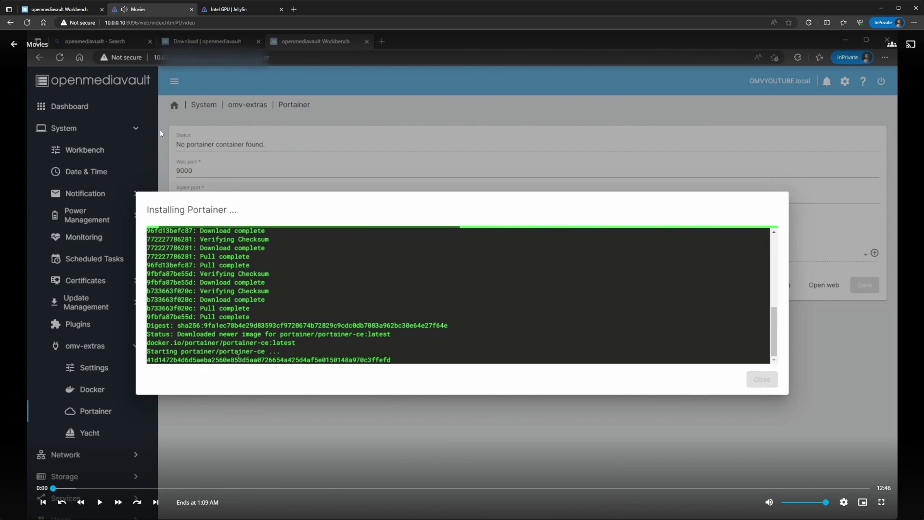
Display the playback info for the video, examine its play method and video codec, and exit the player.
{"action": "left_click", "coordinate": [844, 503]}
{"action": "left_click", "coordinate": [846, 505]}
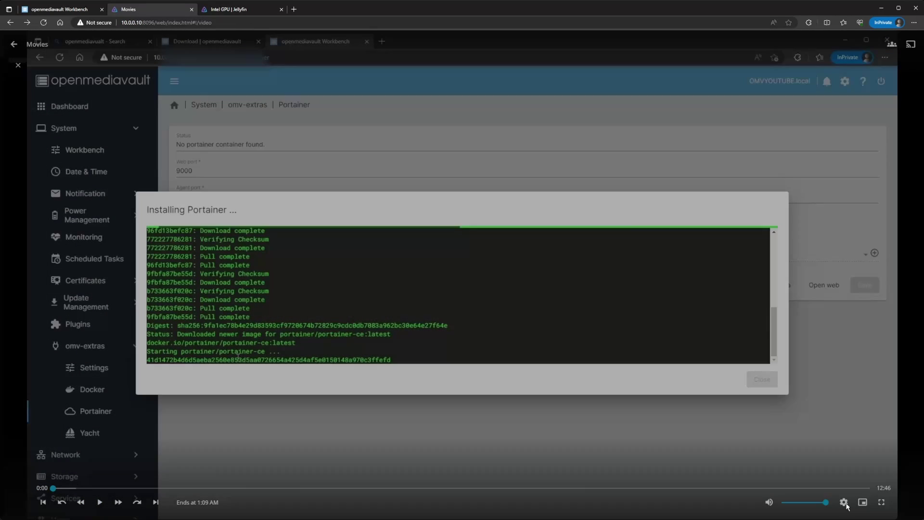
{"action": "left_click", "coordinate": [100, 501]}
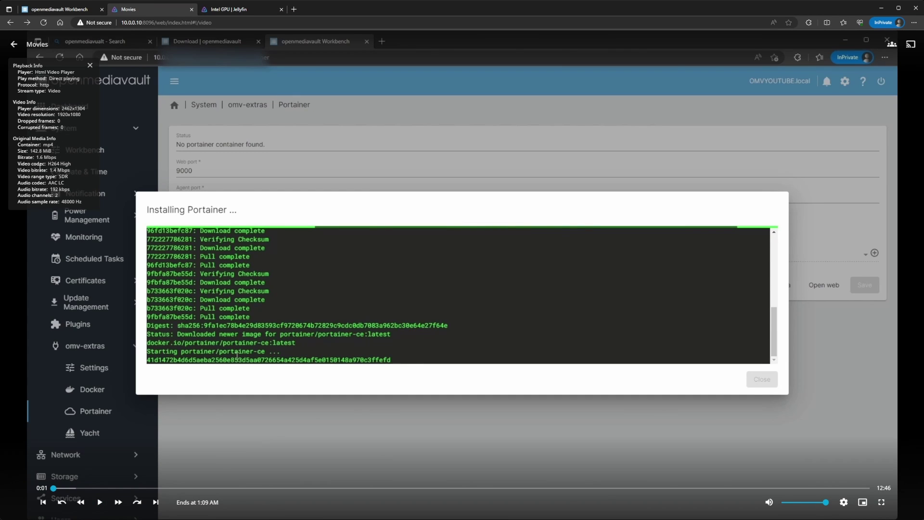
{"action": "left_click_drag", "start_coordinate": [73, 164], "coordinate": [48, 168]}
{"action": "left_click", "coordinate": [14, 44]}
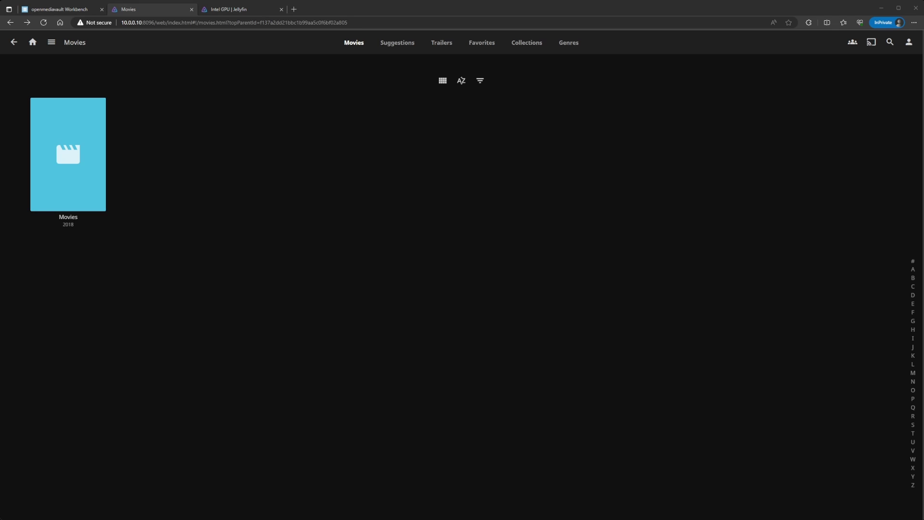
Switch to the SSH session and examine the Intel i965 VAAPI driver line and the iHD_drv_video.so message.
{"action": "key", "text": "alt+Tab"}
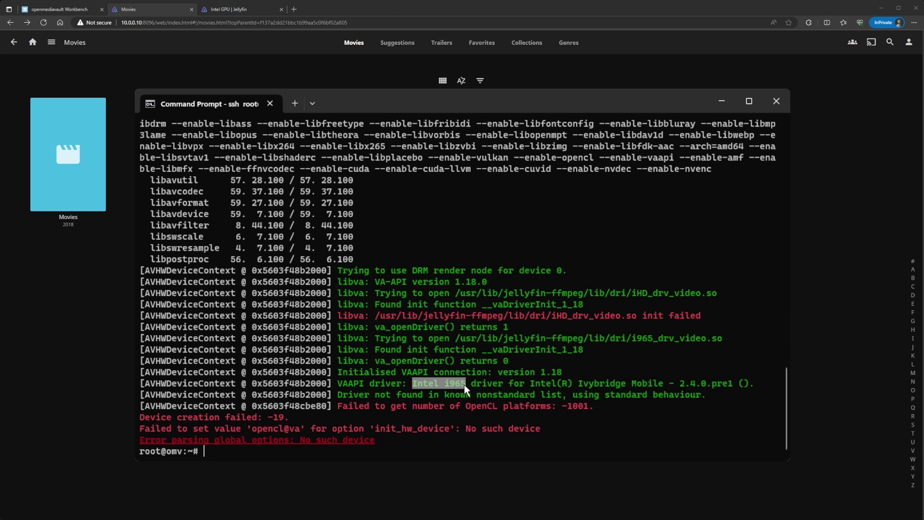
{"action": "left_click_drag", "start_coordinate": [499, 385], "coordinate": [553, 385]}
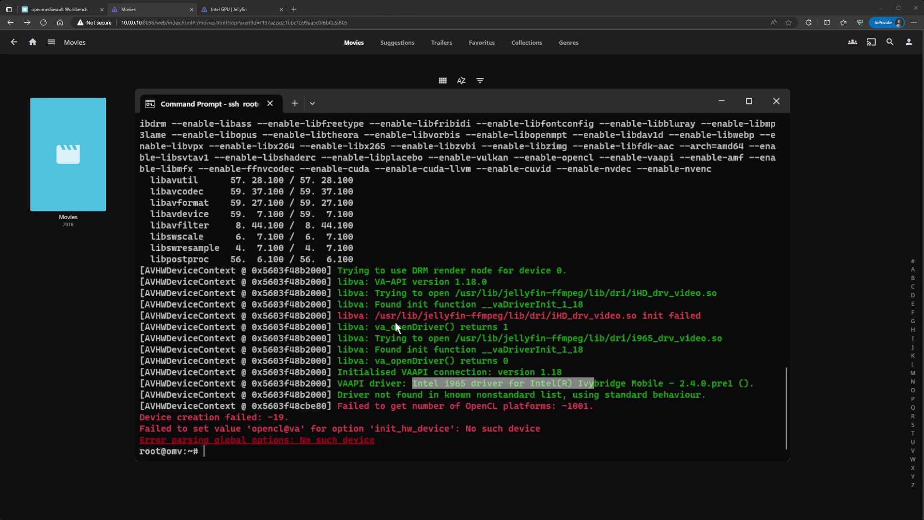
{"action": "left_click", "coordinate": [563, 323]}
{"action": "left_click_drag", "start_coordinate": [551, 317], "coordinate": [700, 316]}
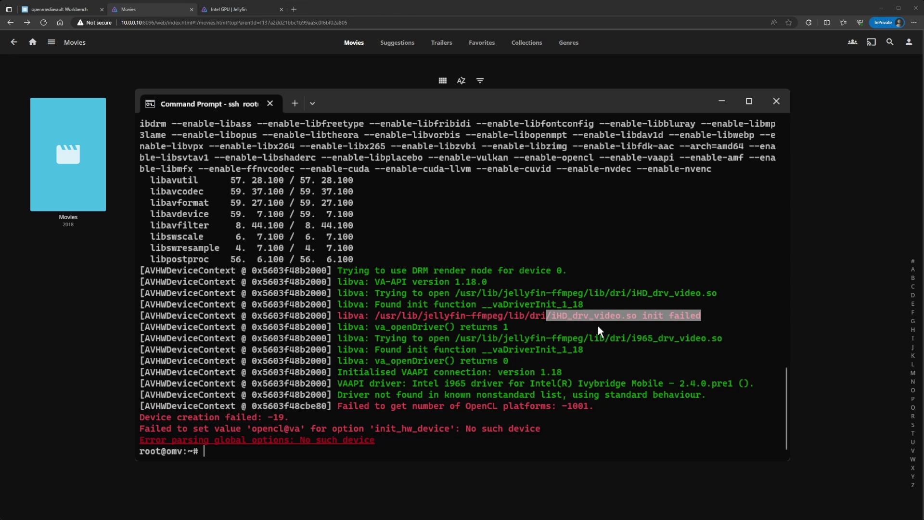